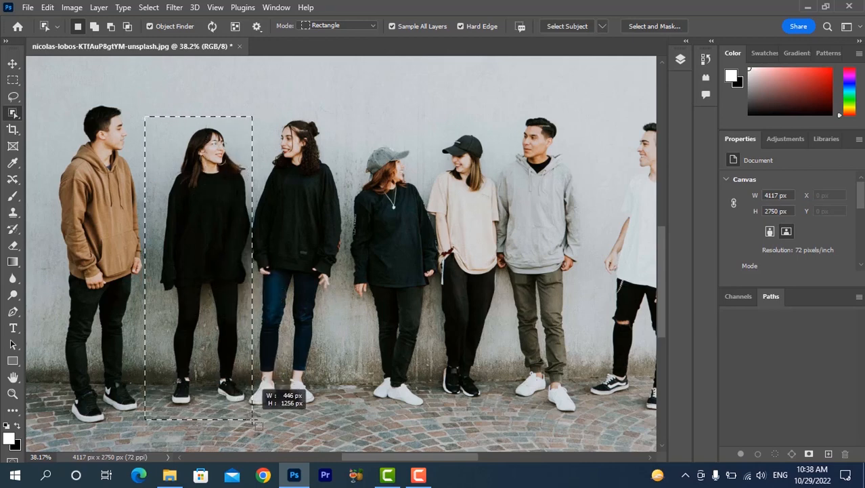
- Select the woman in black second from the left with Object Selection, and refine the selection around her windblown hair tips with Quick Selection
{"action": "left_click_drag", "start_coordinate": [259, 426], "coordinate": [259, 427]}
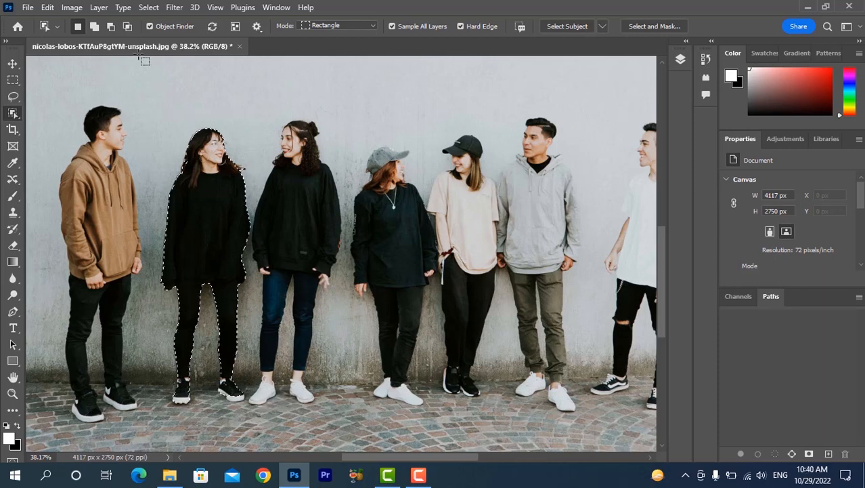
{"action": "right_click", "coordinate": [13, 112]}
{"action": "left_click", "coordinate": [61, 125]}
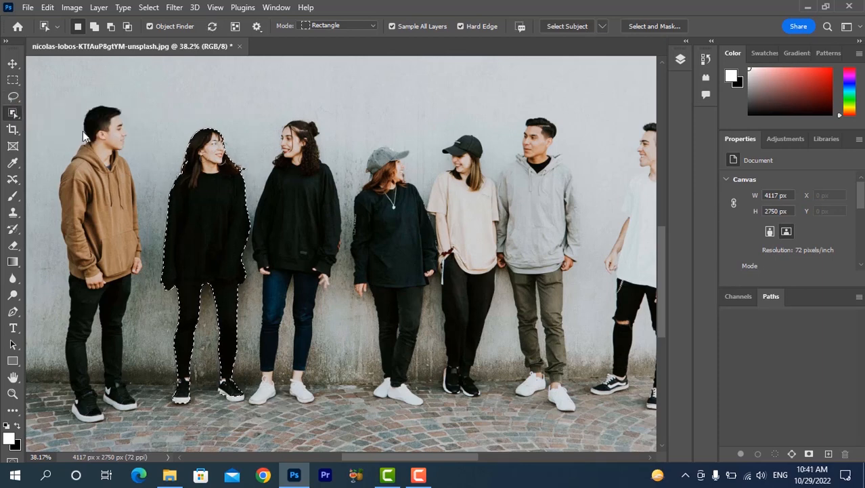
{"action": "scroll", "coordinate": [229, 157], "scroll_direction": "up", "scroll_amount": 8}
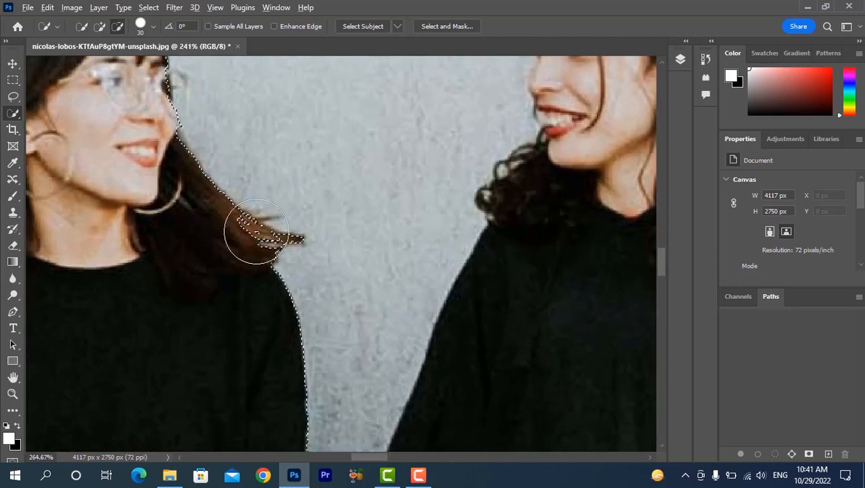
{"action": "scroll", "coordinate": [252, 232], "scroll_direction": "up", "scroll_amount": 2}
{"action": "mouse_move", "coordinate": [255, 232]}
{"action": "left_mouse_down"}
{"action": "mouse_move", "coordinate": [229, 229]}
{"action": "mouse_move", "coordinate": [261, 230]}
{"action": "left_mouse_up"}
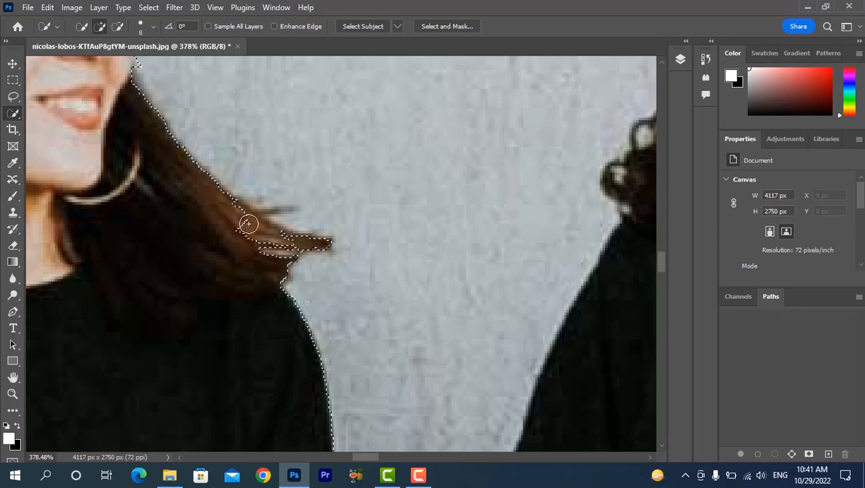
{"action": "mouse_move", "coordinate": [244, 220]}
{"action": "left_mouse_down"}
{"action": "mouse_move", "coordinate": [292, 242]}
{"action": "mouse_move", "coordinate": [269, 241]}
{"action": "left_mouse_up"}
{"action": "scroll", "coordinate": [267, 245], "scroll_direction": "down", "scroll_amount": 5}
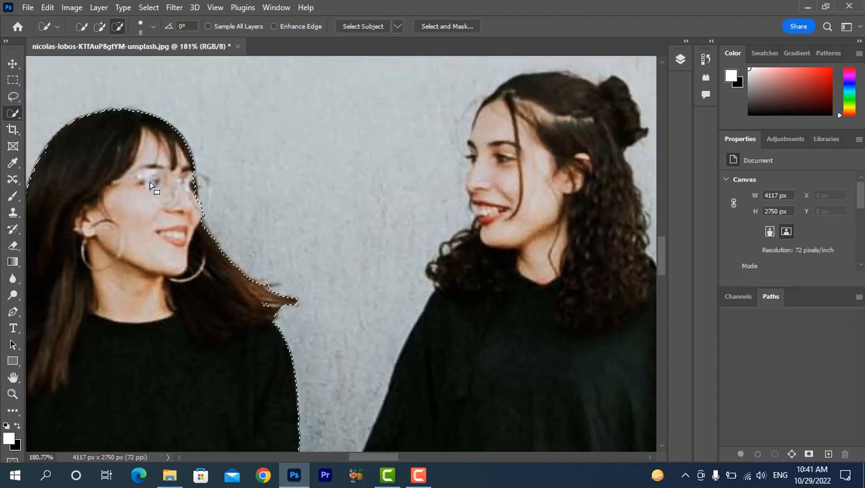
- Add the missed strands along the outer left side of the selected woman's hair to the selection
{"action": "scroll", "coordinate": [166, 188], "scroll_direction": "left", "scroll_amount": 3}
{"action": "scroll", "coordinate": [167, 191], "scroll_direction": "left", "scroll_amount": 1}
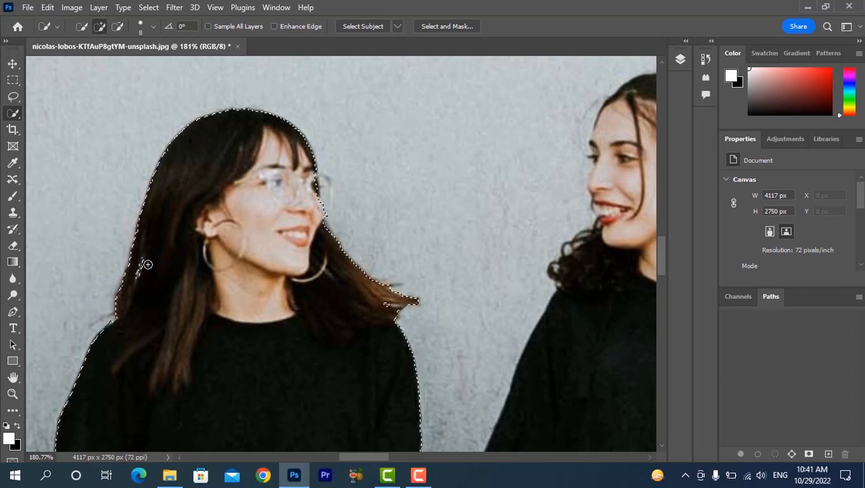
{"action": "left_click_drag", "start_coordinate": [145, 263], "coordinate": [140, 275]}
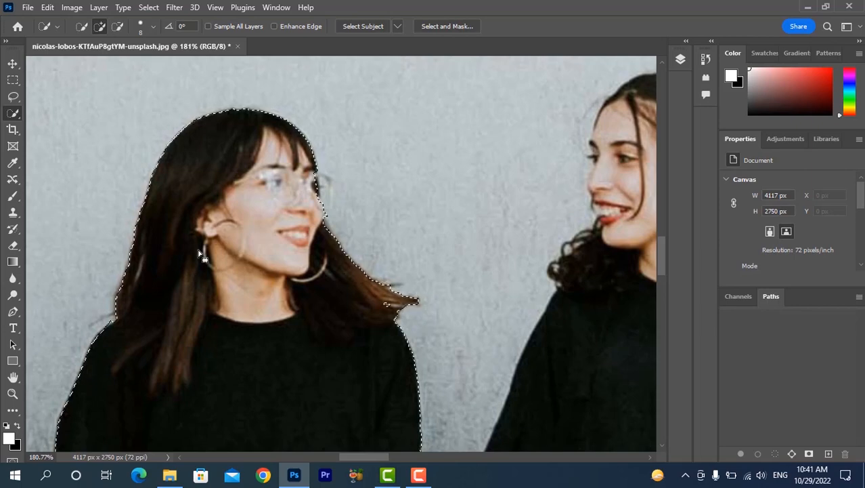
- Refine the selection around the woman's black shoes so that it includes the complete white soles
{"action": "scroll", "coordinate": [200, 256], "scroll_direction": "down", "scroll_amount": 8}
{"action": "scroll", "coordinate": [235, 292], "scroll_direction": "down", "scroll_amount": 4}
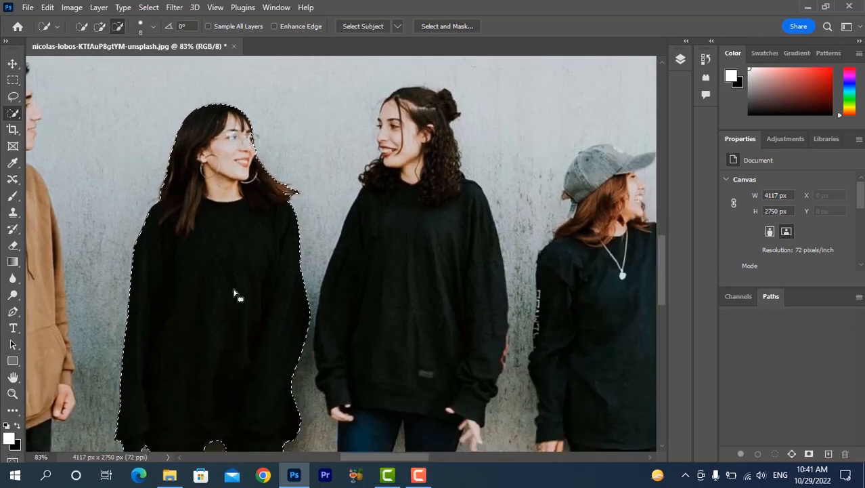
{"action": "scroll", "coordinate": [240, 303], "scroll_direction": "down", "scroll_amount": 3}
{"action": "scroll", "coordinate": [237, 303], "scroll_direction": "up", "scroll_amount": 3}
{"action": "scroll", "coordinate": [233, 300], "scroll_direction": "down", "scroll_amount": 1}
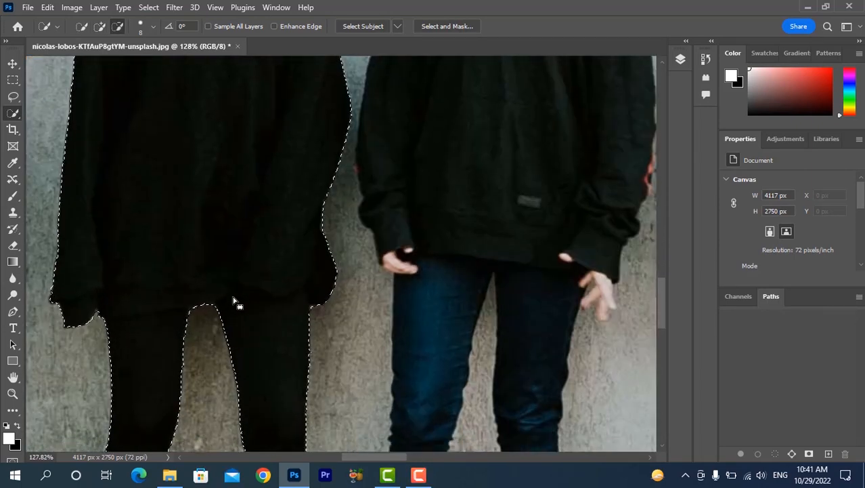
{"action": "scroll", "coordinate": [234, 300], "scroll_direction": "down", "scroll_amount": 6}
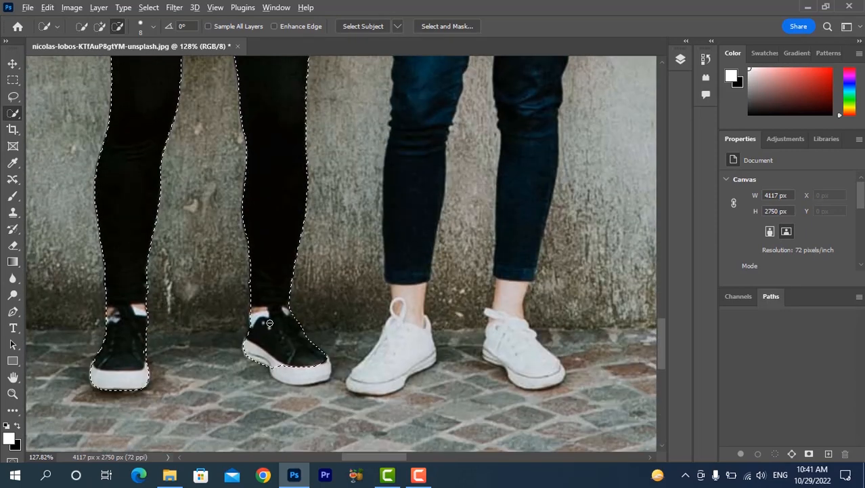
{"action": "scroll", "coordinate": [276, 315], "scroll_direction": "up", "scroll_amount": 3}
{"action": "scroll", "coordinate": [276, 315], "scroll_direction": "down", "scroll_amount": 3}
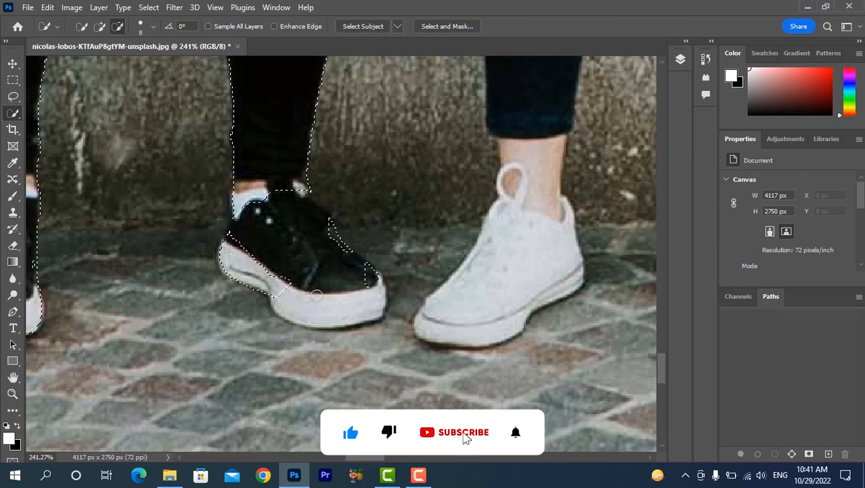
{"action": "left_click", "coordinate": [316, 296], "text": "alt"}
{"action": "left_click_drag", "start_coordinate": [316, 295], "coordinate": [286, 289]}
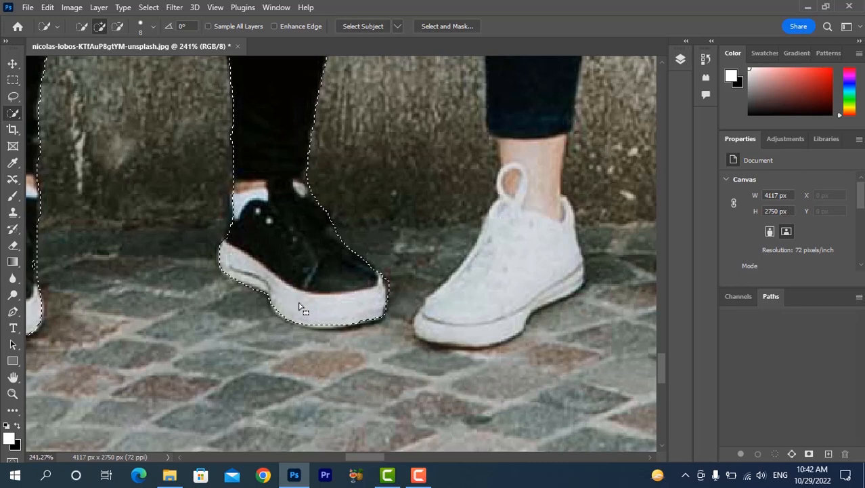
{"action": "scroll", "coordinate": [299, 306], "scroll_direction": "left", "scroll_amount": 10}
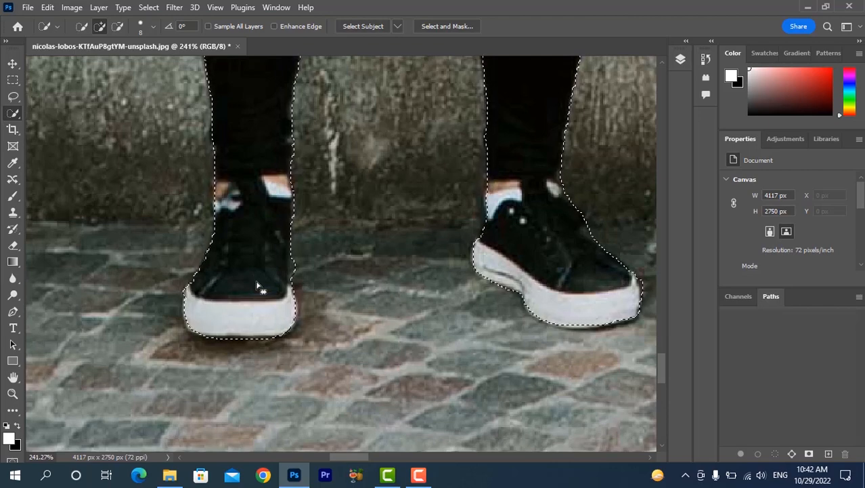
{"action": "scroll", "coordinate": [259, 287], "scroll_direction": "down", "scroll_amount": 10}
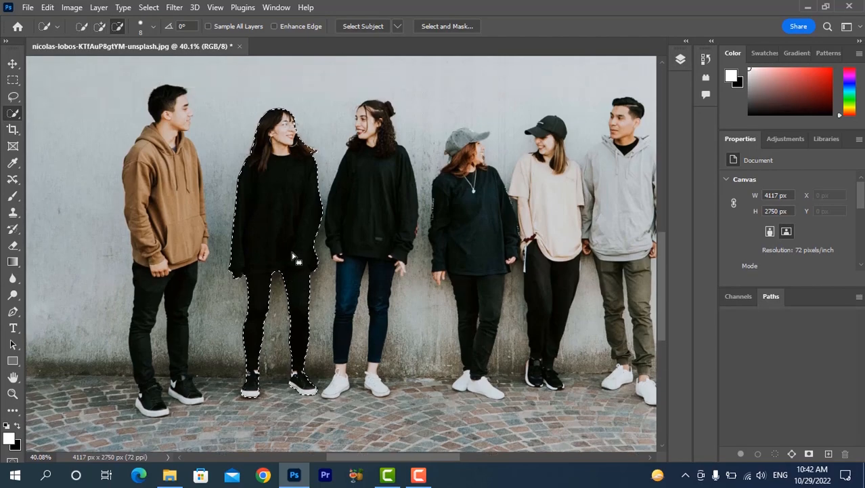
- Duplicate the Background layer, keeping the woman's selection active
{"action": "scroll", "coordinate": [292, 256], "scroll_direction": "down", "scroll_amount": 1}
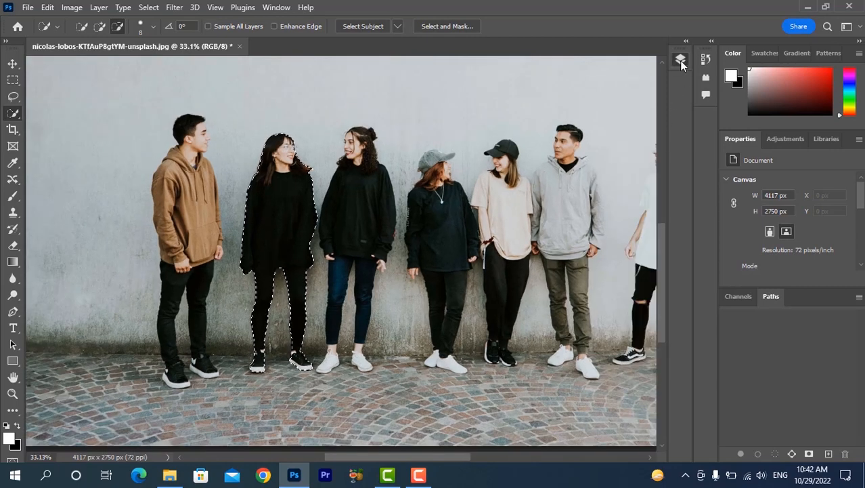
{"action": "left_click", "coordinate": [680, 61]}
{"action": "left_click_drag", "start_coordinate": [601, 132], "coordinate": [629, 181]}
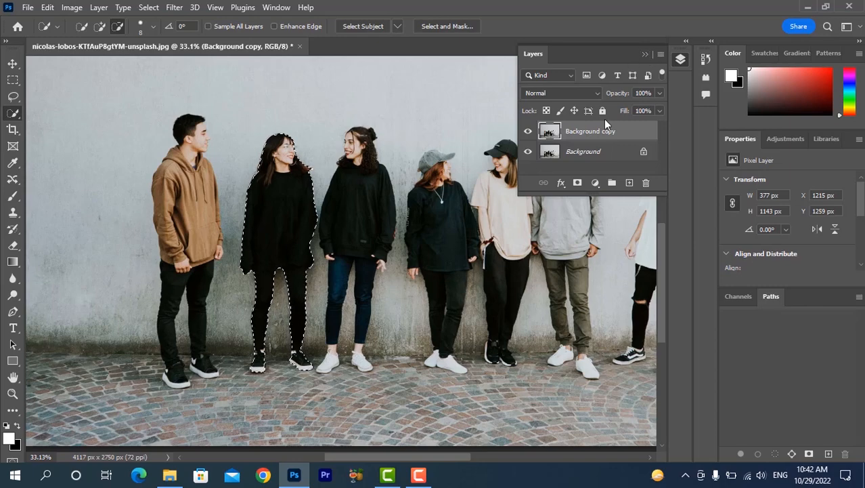
- Fill the selected woman on the copied layer using Content-Aware contents with Color Adaptation, Normal mode and 100% opacity
{"action": "left_click", "coordinate": [48, 7]}
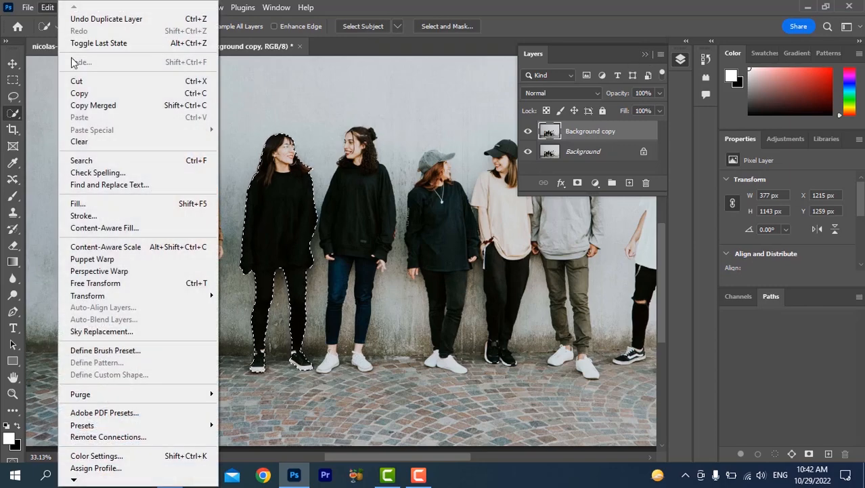
{"action": "left_click", "coordinate": [82, 202]}
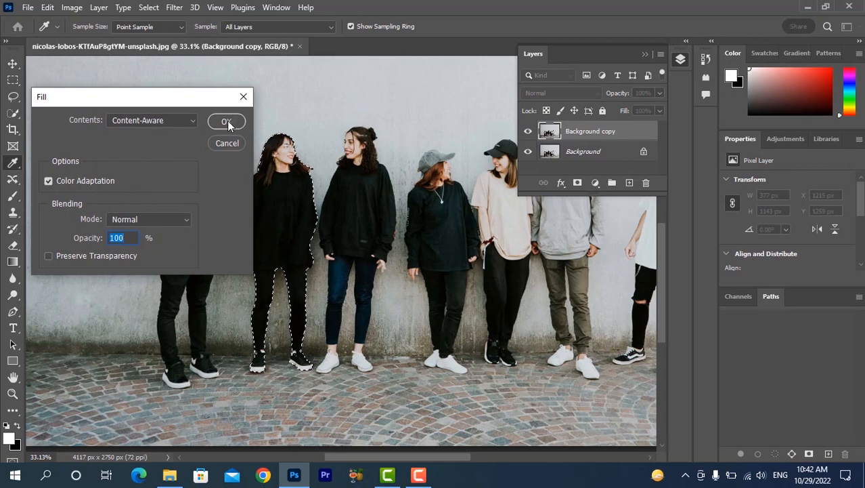
{"action": "left_click", "coordinate": [193, 120]}
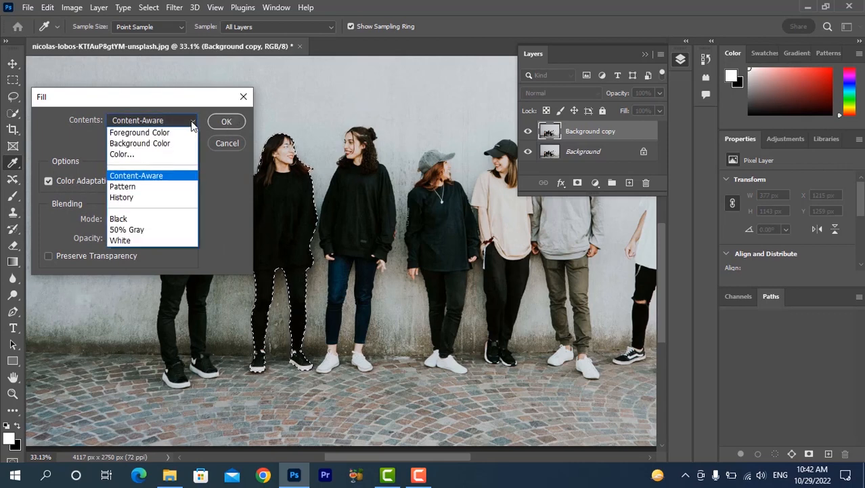
{"action": "left_click", "coordinate": [119, 229]}
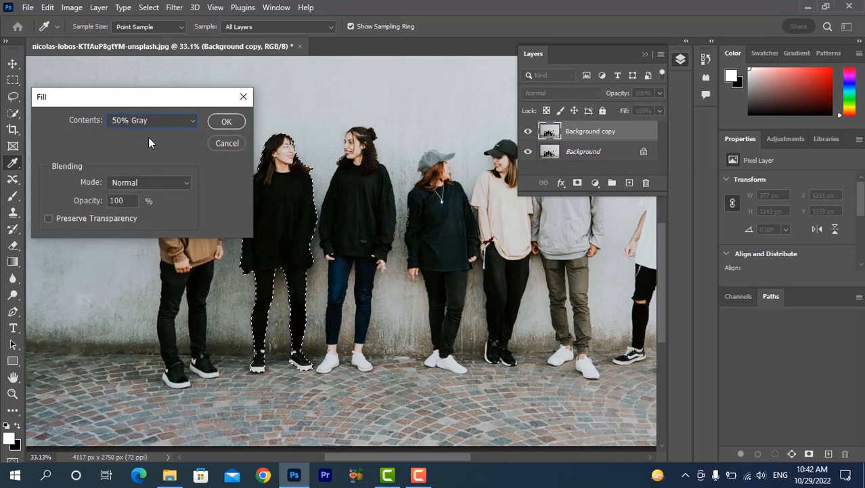
{"action": "left_click", "coordinate": [179, 121]}
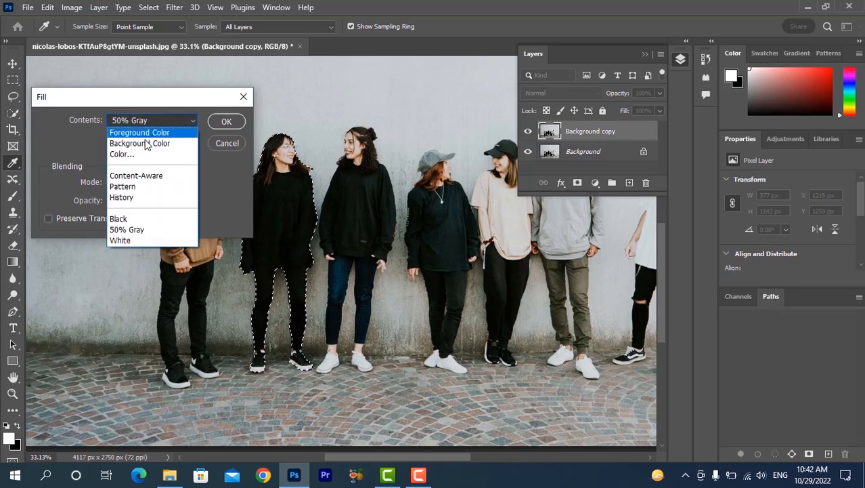
{"action": "left_click", "coordinate": [134, 176]}
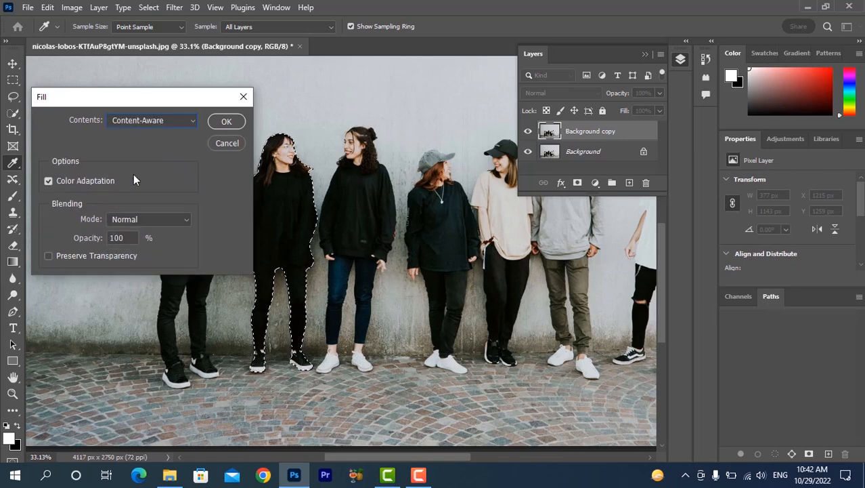
{"action": "left_click", "coordinate": [221, 123]}
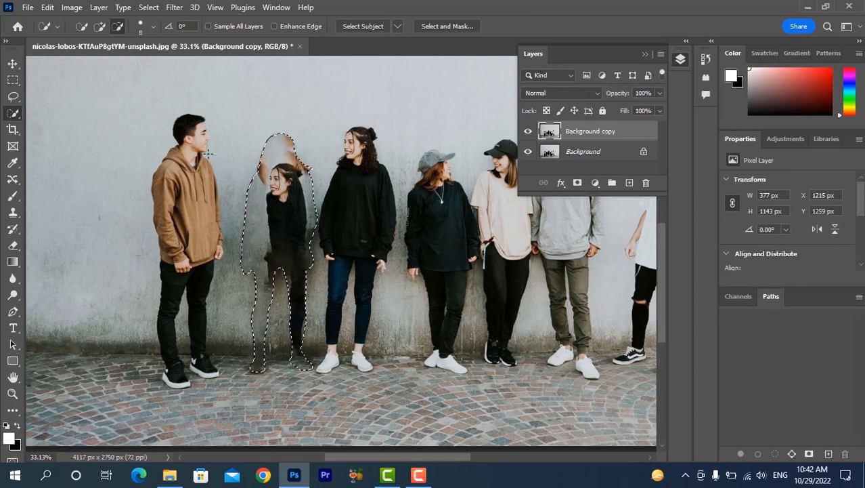
- Open the Content-Aware Fill workspace for the selection and examine the filled area up close in the preview
{"action": "left_click", "coordinate": [46, 8]}
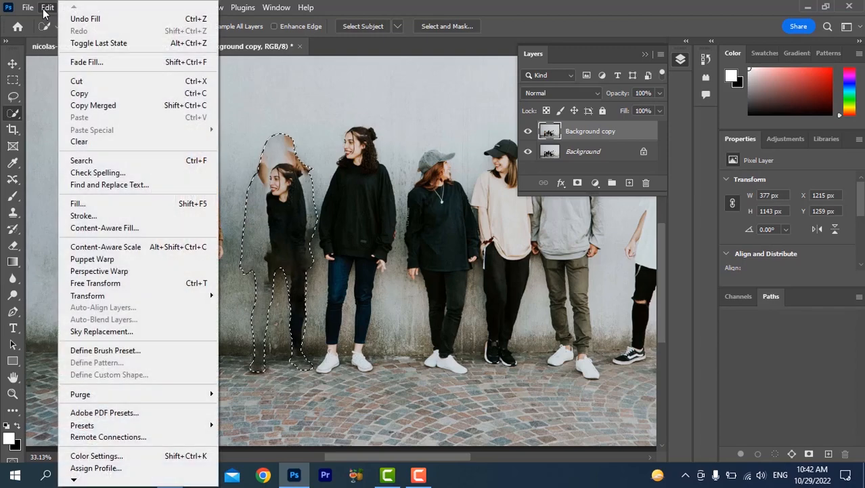
{"action": "left_click", "coordinate": [87, 228]}
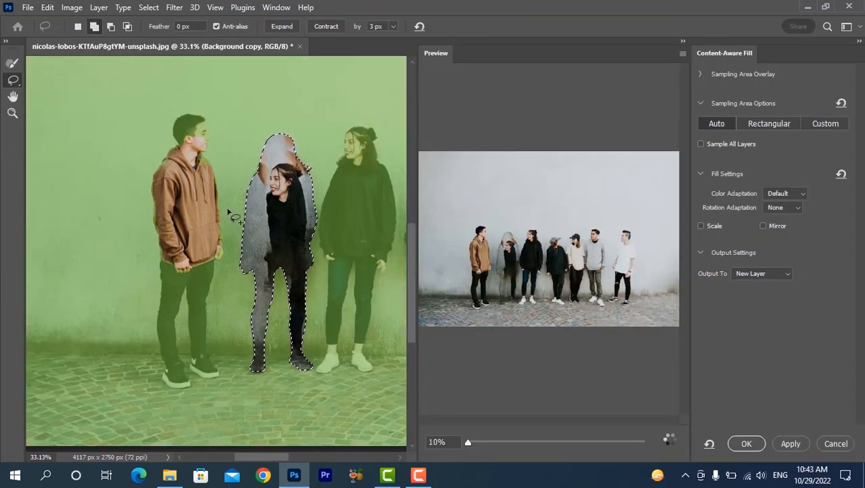
{"action": "scroll", "coordinate": [296, 209], "scroll_direction": "down", "scroll_amount": 2}
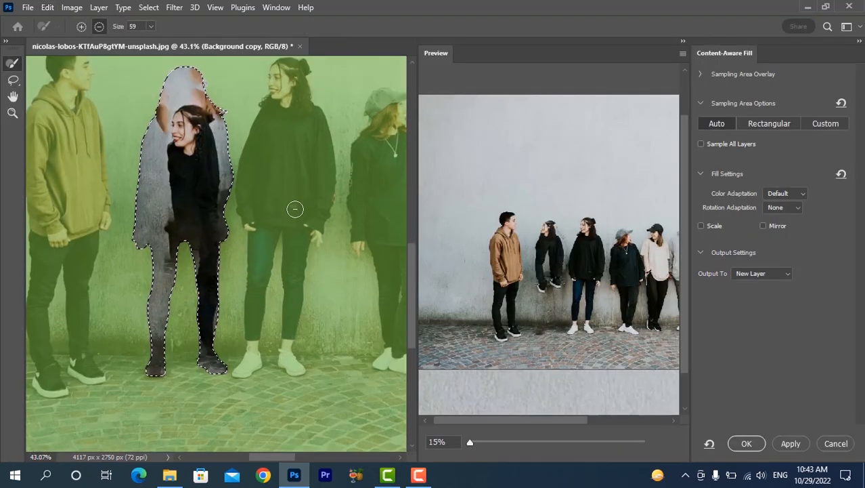
{"action": "scroll", "coordinate": [265, 191], "scroll_direction": "up", "scroll_amount": 3}
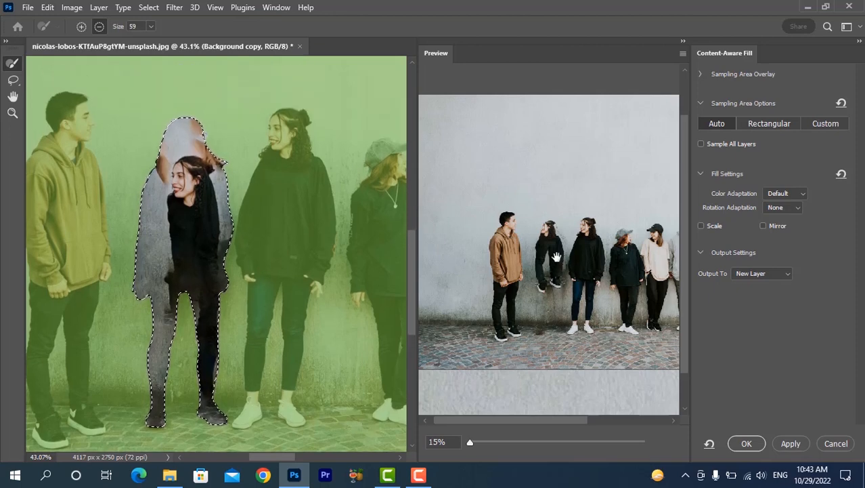
{"action": "scroll", "coordinate": [581, 250], "scroll_direction": "down", "scroll_amount": 2}
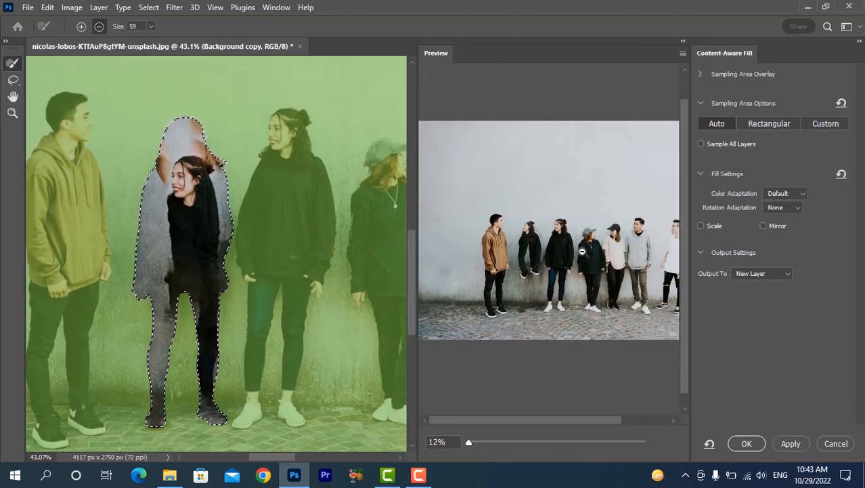
{"action": "scroll", "coordinate": [581, 250], "scroll_direction": "up", "scroll_amount": 4}
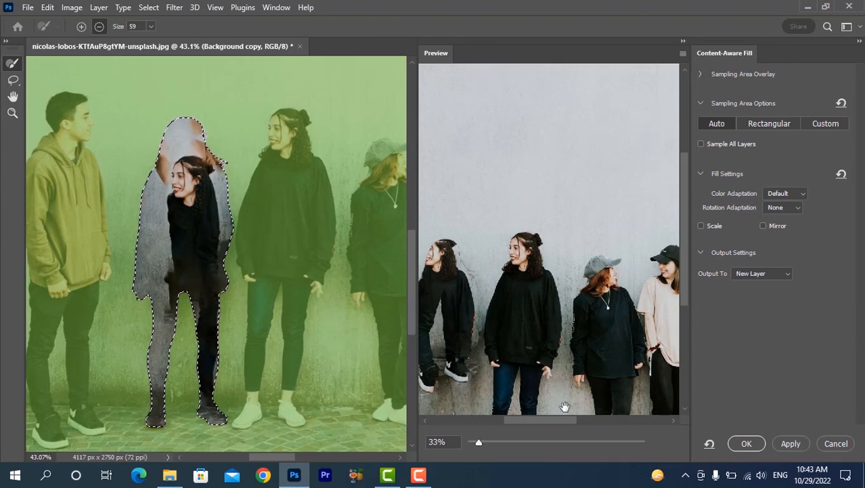
{"action": "scroll", "coordinate": [546, 298], "scroll_direction": "up", "scroll_amount": 3}
{"action": "left_click_drag", "start_coordinate": [626, 400], "coordinate": [562, 265]}
{"action": "scroll", "coordinate": [563, 268], "scroll_direction": "down", "scroll_amount": 1}
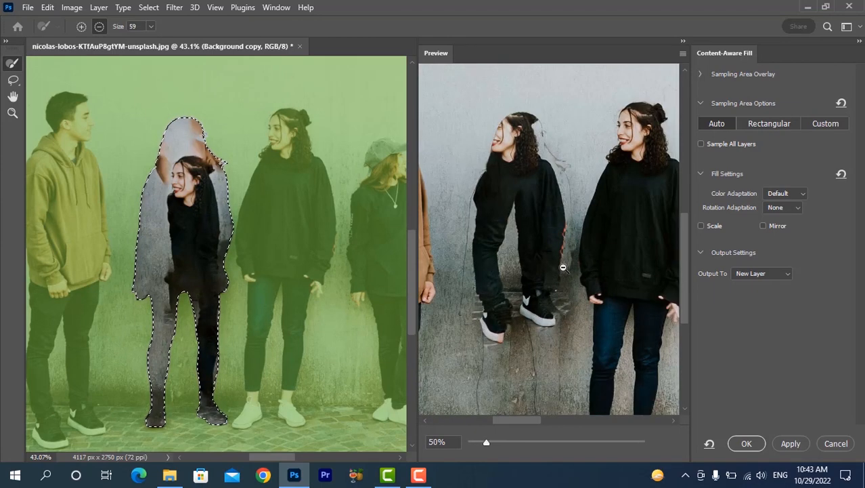
{"action": "scroll", "coordinate": [562, 267], "scroll_direction": "down", "scroll_amount": 1}
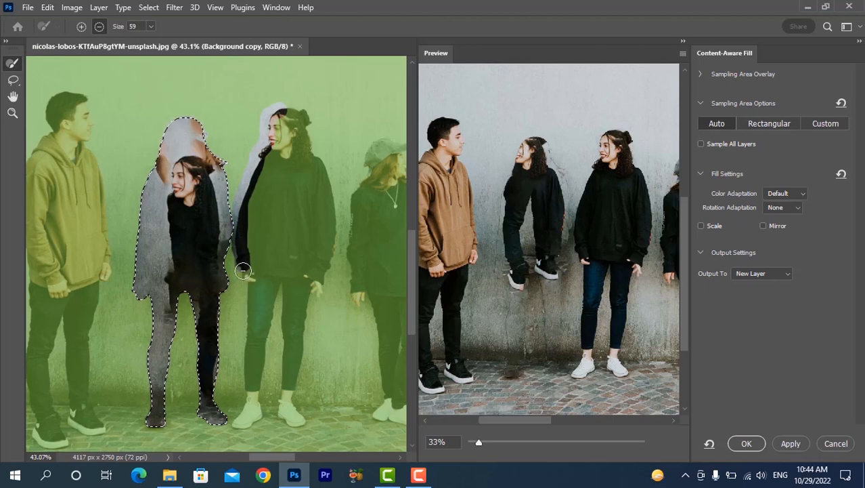
- Exclude the legs and white shoes of the woman beside the selection from the sampling area with the Sampling Brush
{"action": "left_click_drag", "start_coordinate": [243, 271], "coordinate": [248, 342]}
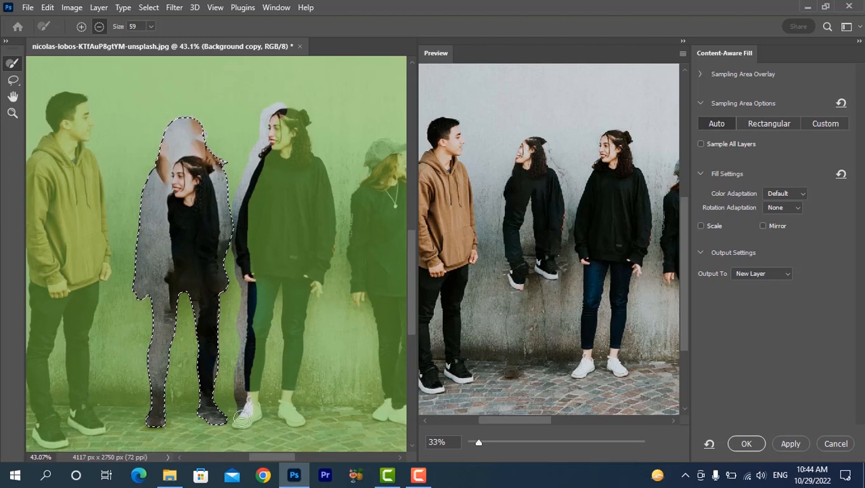
{"action": "left_click_drag", "start_coordinate": [238, 425], "coordinate": [258, 413]}
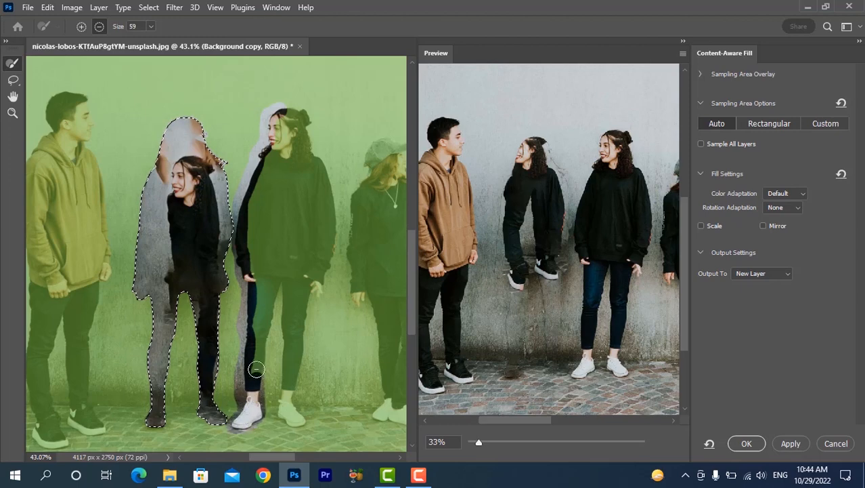
{"action": "mouse_move", "coordinate": [256, 369]}
{"action": "left_mouse_down"}
{"action": "mouse_move", "coordinate": [260, 336]}
{"action": "mouse_move", "coordinate": [262, 367]}
{"action": "left_mouse_up"}
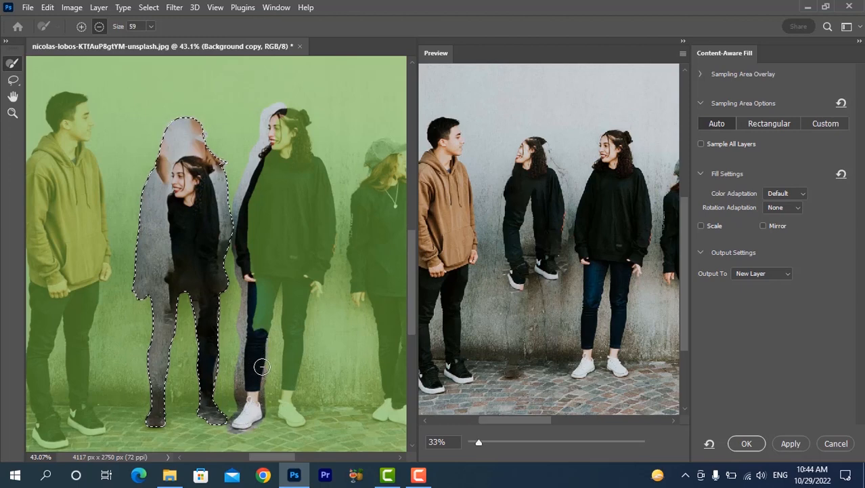
{"action": "mouse_move", "coordinate": [267, 321]}
{"action": "left_mouse_down"}
{"action": "mouse_move", "coordinate": [280, 277]}
{"action": "mouse_move", "coordinate": [286, 356]}
{"action": "left_mouse_up"}
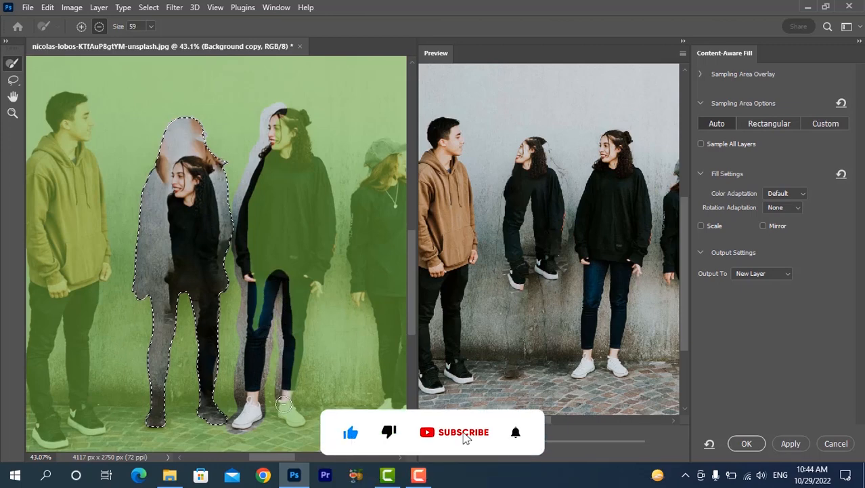
{"action": "mouse_move", "coordinate": [284, 404]}
{"action": "left_mouse_down"}
{"action": "mouse_move", "coordinate": [302, 424]}
{"action": "mouse_move", "coordinate": [290, 411]}
{"action": "mouse_move", "coordinate": [301, 349]}
{"action": "mouse_move", "coordinate": [297, 386]}
{"action": "left_mouse_up"}
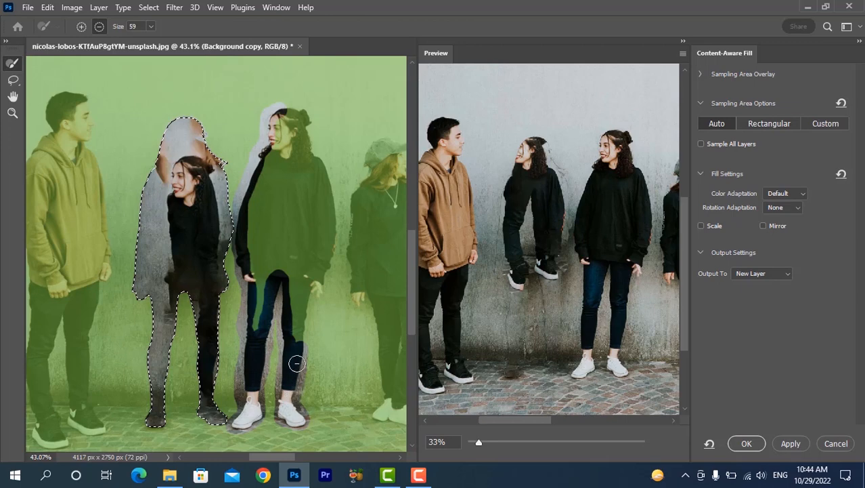
{"action": "mouse_move", "coordinate": [301, 307]}
{"action": "left_mouse_down"}
{"action": "mouse_move", "coordinate": [300, 298]}
{"action": "mouse_move", "coordinate": [297, 328]}
{"action": "left_mouse_up"}
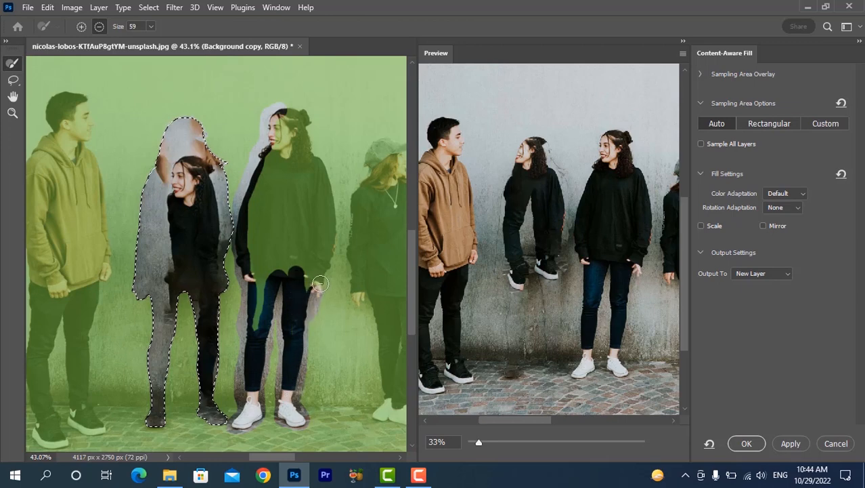
- Remove the same woman's arm, head and torso from the sampling area, enlarging the brush to 143 for the torso
{"action": "left_click_drag", "start_coordinate": [320, 283], "coordinate": [325, 275]}
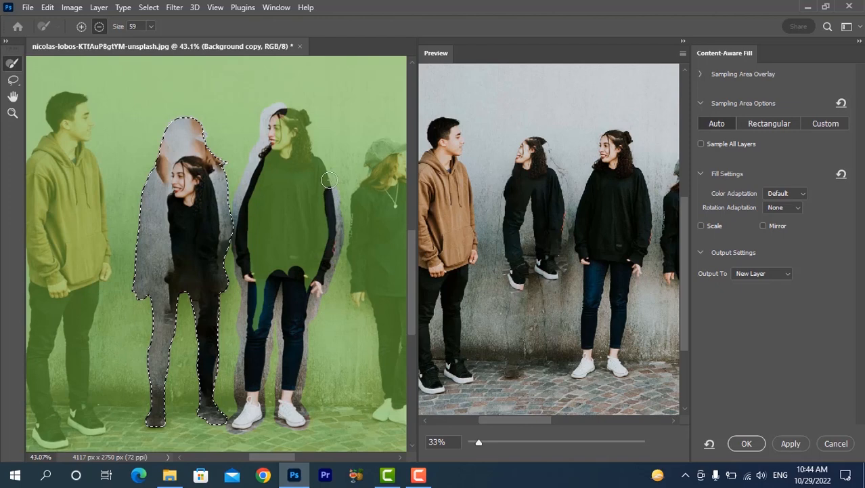
{"action": "left_click_drag", "start_coordinate": [325, 158], "coordinate": [311, 140]}
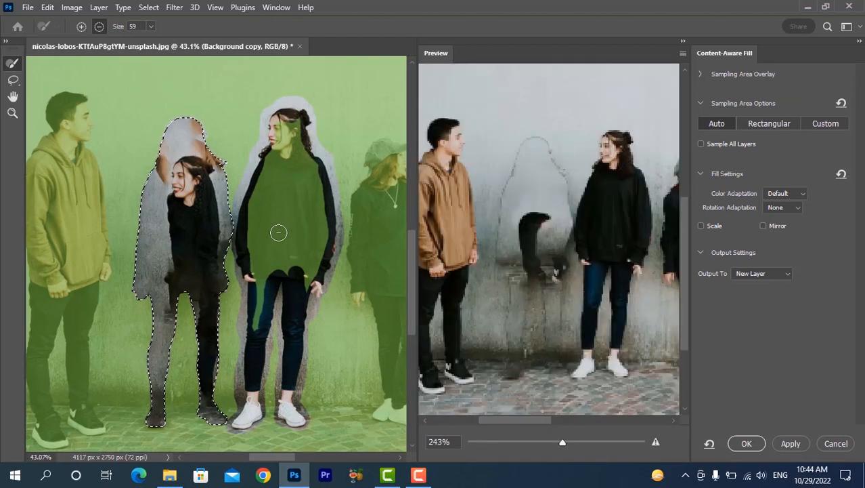
{"action": "scroll", "coordinate": [278, 231], "scroll_direction": "down", "scroll_amount": 1}
{"action": "left_click_drag", "start_coordinate": [281, 202], "coordinate": [294, 202]}
{"action": "mouse_move", "coordinate": [290, 113]}
{"action": "left_mouse_down"}
{"action": "mouse_move", "coordinate": [288, 164]}
{"action": "mouse_move", "coordinate": [296, 139]}
{"action": "mouse_move", "coordinate": [313, 208]}
{"action": "mouse_move", "coordinate": [266, 306]}
{"action": "mouse_move", "coordinate": [266, 188]}
{"action": "left_mouse_up"}
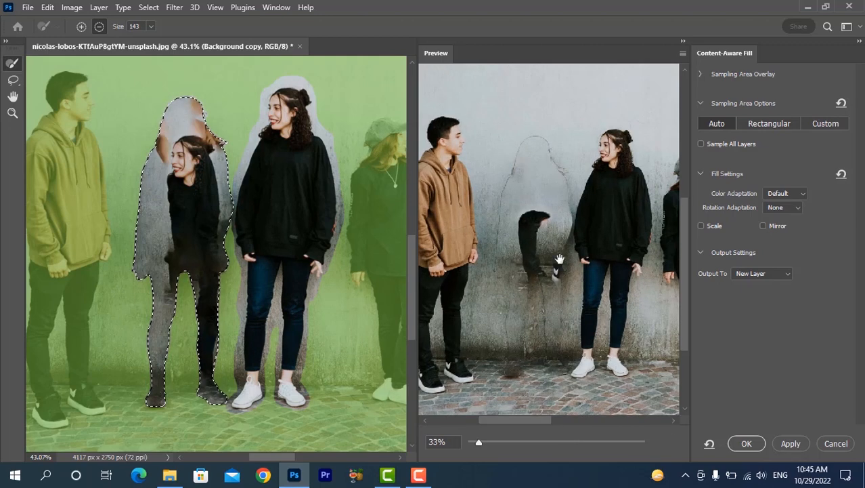
- Exclude the woman in the grey cap from the sampling area, covering her outline and the inside of her body
{"action": "scroll", "coordinate": [254, 198], "scroll_direction": "down", "scroll_amount": 1}
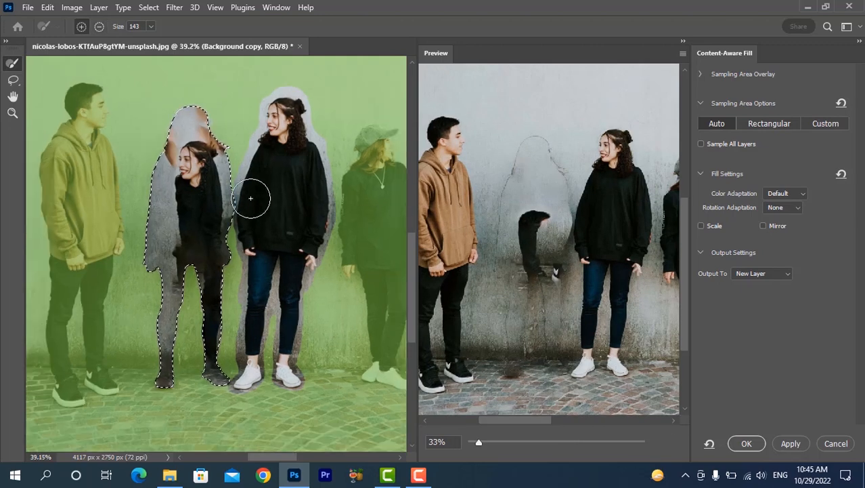
{"action": "scroll", "coordinate": [261, 198], "scroll_direction": "down", "scroll_amount": 2}
{"action": "scroll", "coordinate": [261, 200], "scroll_direction": "right", "scroll_amount": 3}
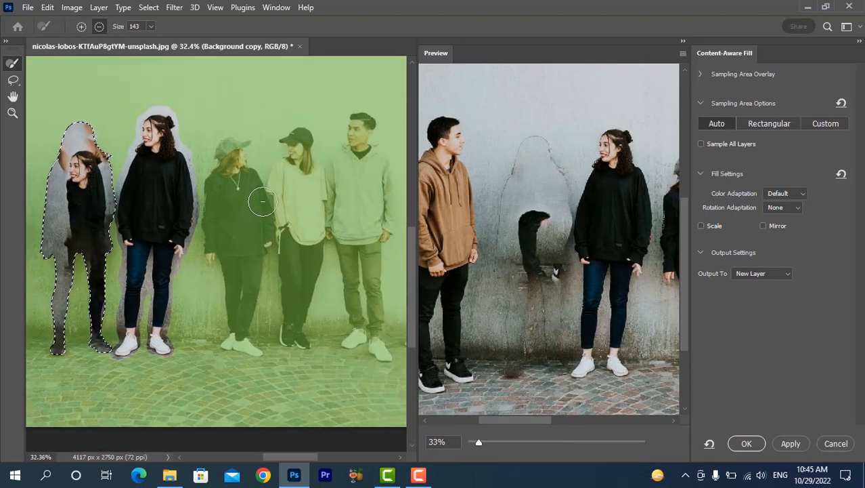
{"action": "scroll", "coordinate": [262, 200], "scroll_direction": "right", "scroll_amount": 1}
{"action": "mouse_move", "coordinate": [180, 178]}
{"action": "left_mouse_down"}
{"action": "mouse_move", "coordinate": [179, 153]}
{"action": "mouse_move", "coordinate": [162, 217]}
{"action": "mouse_move", "coordinate": [190, 345]}
{"action": "left_mouse_up"}
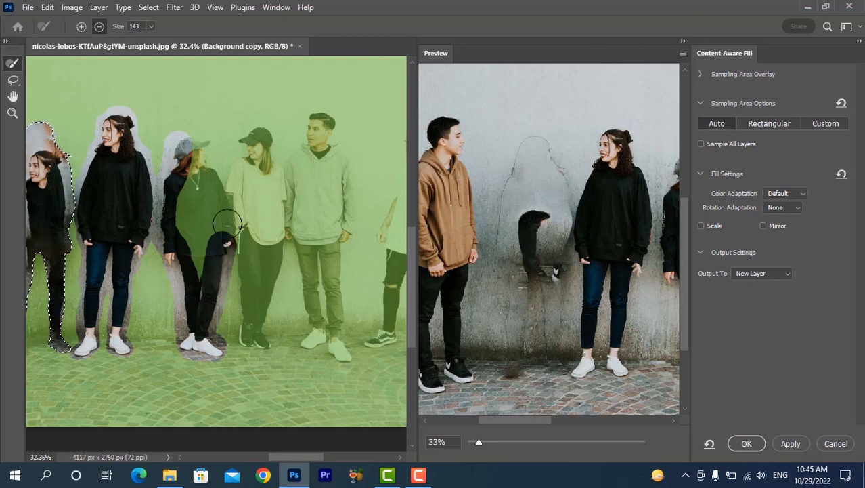
{"action": "mouse_move", "coordinate": [227, 221]}
{"action": "left_mouse_down"}
{"action": "mouse_move", "coordinate": [203, 148]}
{"action": "mouse_move", "coordinate": [195, 152]}
{"action": "mouse_move", "coordinate": [185, 223]}
{"action": "left_mouse_up"}
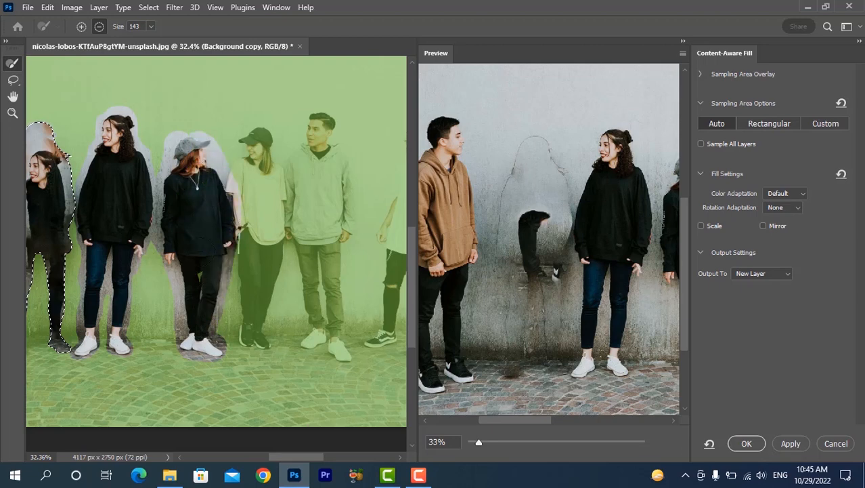
- Exclude the man in the brown hoodie from the sampling area from head to shoes, using a brush size of 92
{"action": "scroll", "coordinate": [206, 195], "scroll_direction": "down", "scroll_amount": 2}
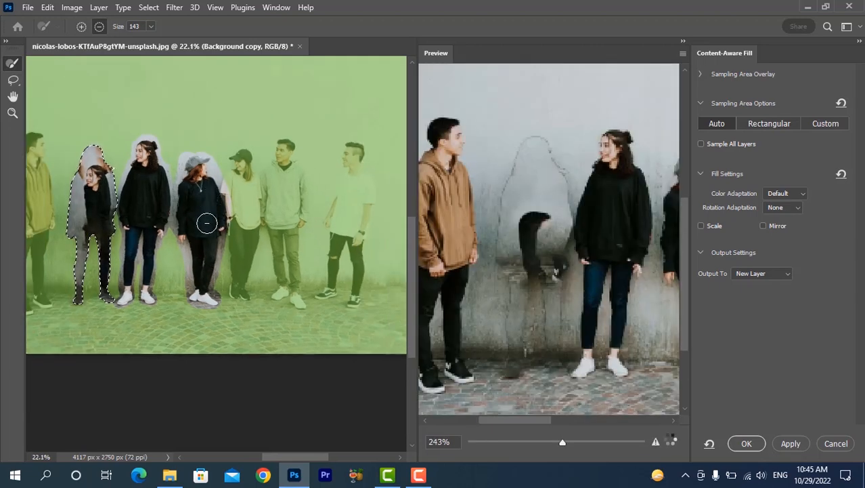
{"action": "scroll", "coordinate": [206, 229], "scroll_direction": "up", "scroll_amount": 2}
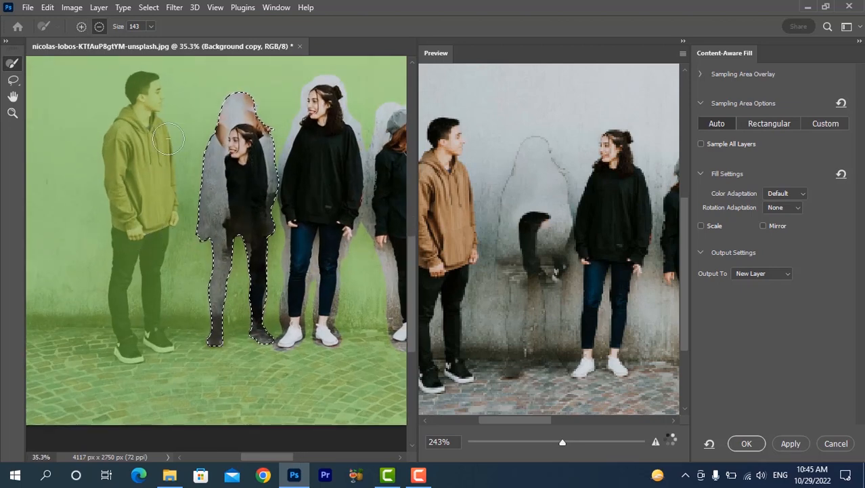
{"action": "key", "text": "alt"}
{"action": "mouse_move", "coordinate": [168, 164]}
{"action": "left_mouse_down"}
{"action": "mouse_move", "coordinate": [156, 329]}
{"action": "mouse_move", "coordinate": [173, 348]}
{"action": "mouse_move", "coordinate": [149, 335]}
{"action": "mouse_move", "coordinate": [144, 353]}
{"action": "mouse_move", "coordinate": [154, 354]}
{"action": "mouse_move", "coordinate": [117, 353]}
{"action": "mouse_move", "coordinate": [156, 349]}
{"action": "mouse_move", "coordinate": [129, 349]}
{"action": "mouse_move", "coordinate": [120, 337]}
{"action": "mouse_move", "coordinate": [111, 300]}
{"action": "mouse_move", "coordinate": [114, 183]}
{"action": "left_mouse_up"}
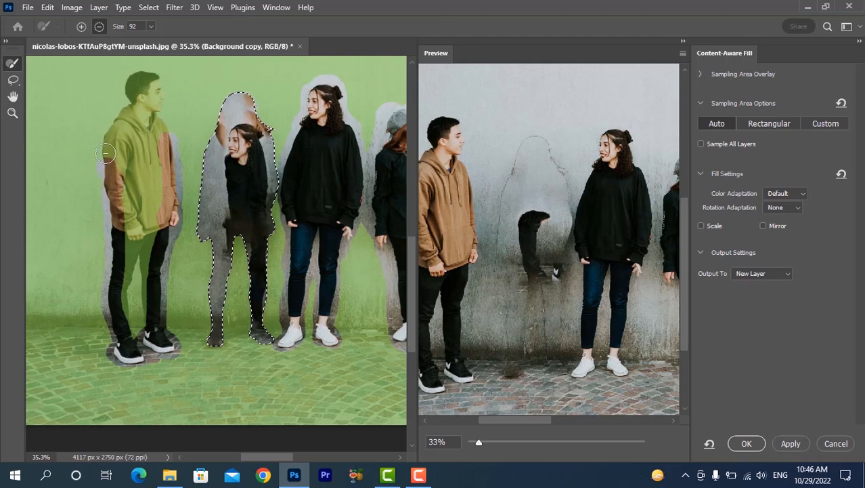
{"action": "left_click_drag", "start_coordinate": [106, 137], "coordinate": [107, 178]}
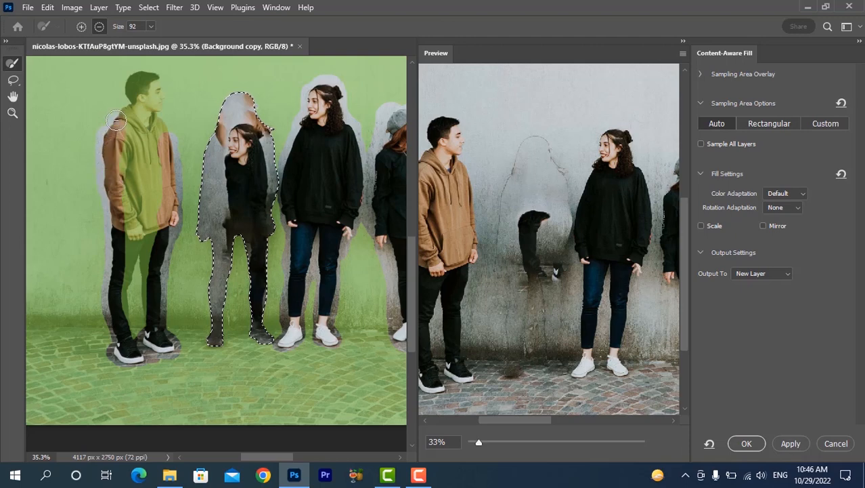
{"action": "mouse_move", "coordinate": [116, 120]}
{"action": "left_mouse_down"}
{"action": "mouse_move", "coordinate": [129, 79]}
{"action": "mouse_move", "coordinate": [153, 72]}
{"action": "mouse_move", "coordinate": [168, 211]}
{"action": "mouse_move", "coordinate": [148, 87]}
{"action": "left_mouse_up"}
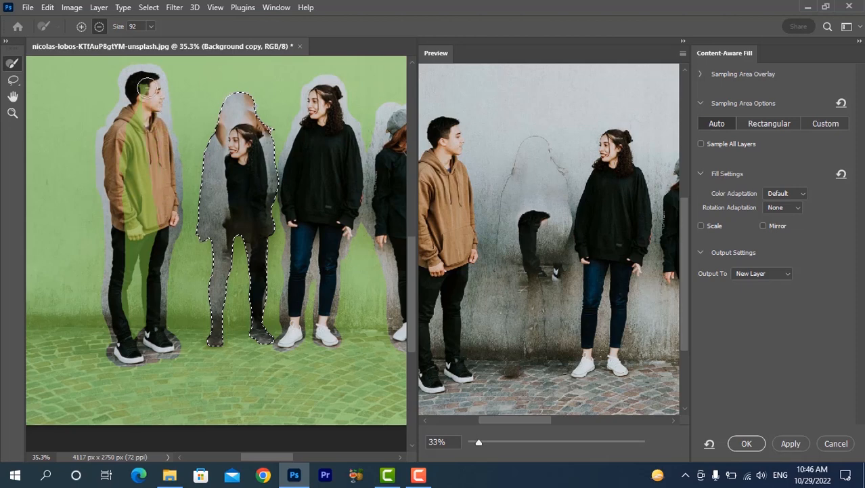
{"action": "mouse_move", "coordinate": [139, 134]}
{"action": "left_mouse_down"}
{"action": "mouse_move", "coordinate": [126, 225]}
{"action": "mouse_move", "coordinate": [134, 185]}
{"action": "mouse_move", "coordinate": [145, 179]}
{"action": "mouse_move", "coordinate": [146, 220]}
{"action": "mouse_move", "coordinate": [151, 134]}
{"action": "mouse_move", "coordinate": [142, 196]}
{"action": "left_mouse_up"}
{"action": "mouse_move", "coordinate": [149, 230]}
{"action": "left_mouse_down"}
{"action": "mouse_move", "coordinate": [143, 333]}
{"action": "mouse_move", "coordinate": [130, 312]}
{"action": "mouse_move", "coordinate": [130, 283]}
{"action": "mouse_move", "coordinate": [128, 311]}
{"action": "mouse_move", "coordinate": [137, 233]}
{"action": "mouse_move", "coordinate": [142, 287]}
{"action": "left_mouse_up"}
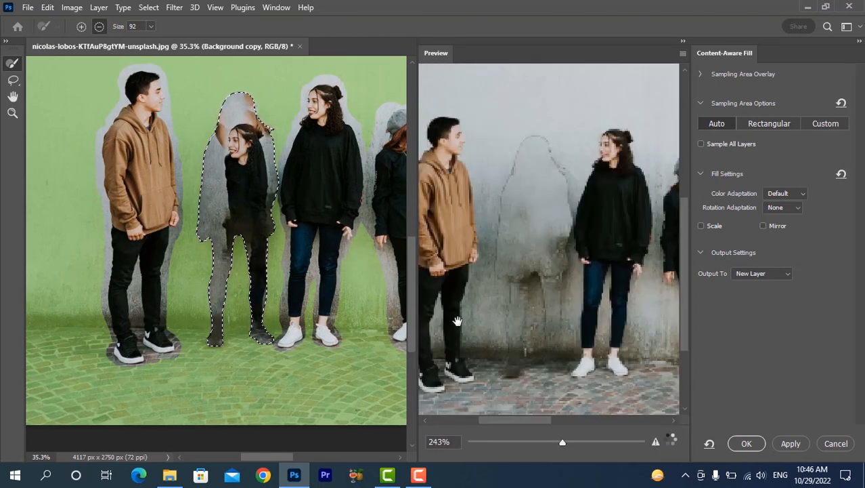
- Extend the fill selection with the Lasso tool outward around the removed woman's head, shoulders and outer side facing the man
{"action": "left_click", "coordinate": [13, 80]}
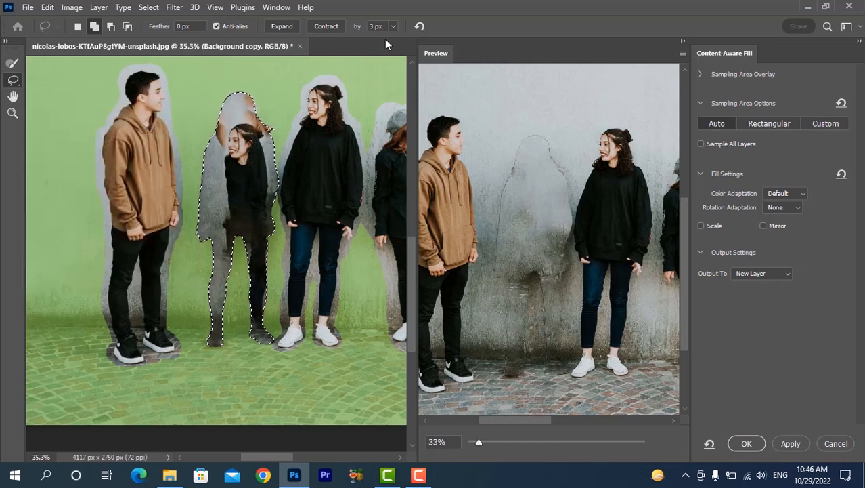
{"action": "scroll", "coordinate": [241, 133], "scroll_direction": "up", "scroll_amount": 3}
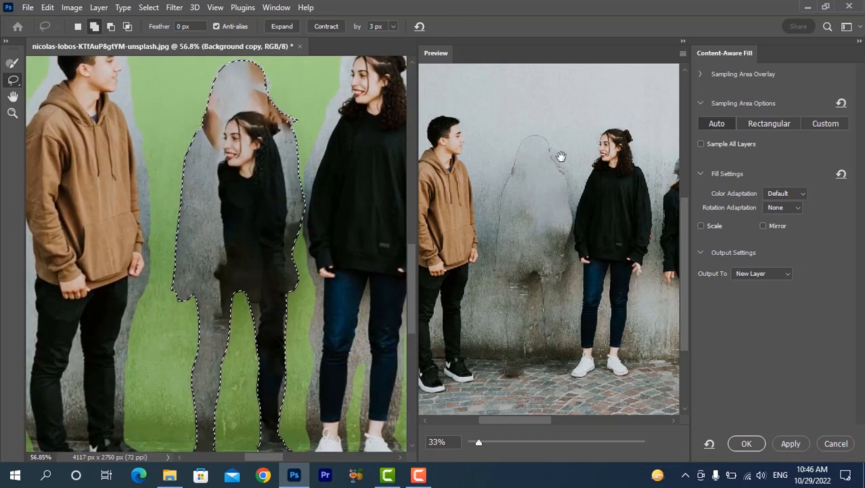
{"action": "scroll", "coordinate": [319, 168], "scroll_direction": "up", "scroll_amount": 3}
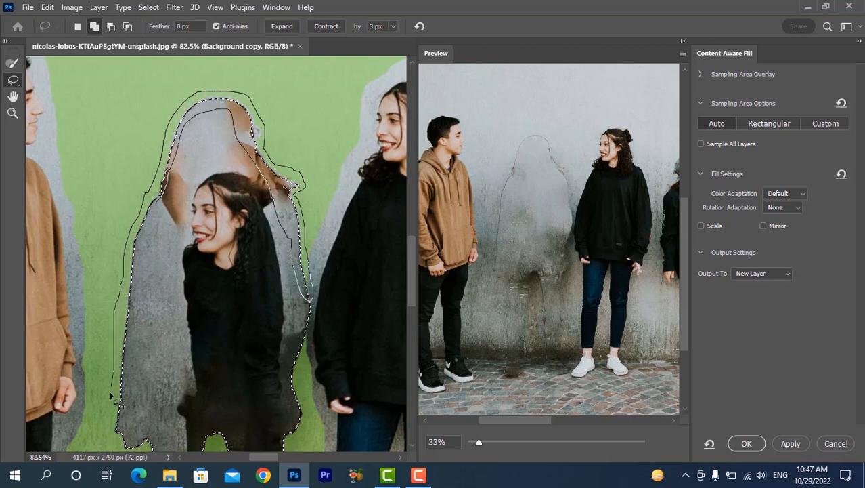
{"action": "mouse_move", "coordinate": [113, 436]}
{"action": "left_mouse_down"}
{"action": "mouse_move", "coordinate": [136, 402]}
{"action": "mouse_move", "coordinate": [157, 276]}
{"action": "left_mouse_up"}
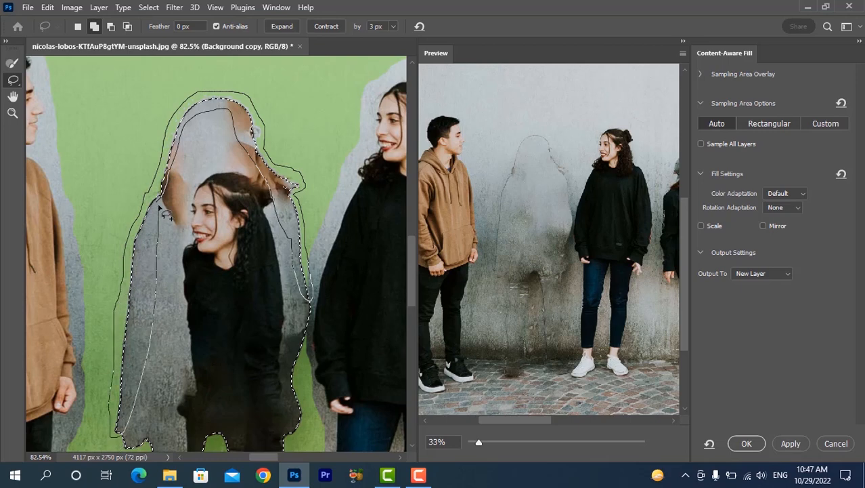
{"action": "left_click_drag", "start_coordinate": [160, 199], "coordinate": [161, 197]}
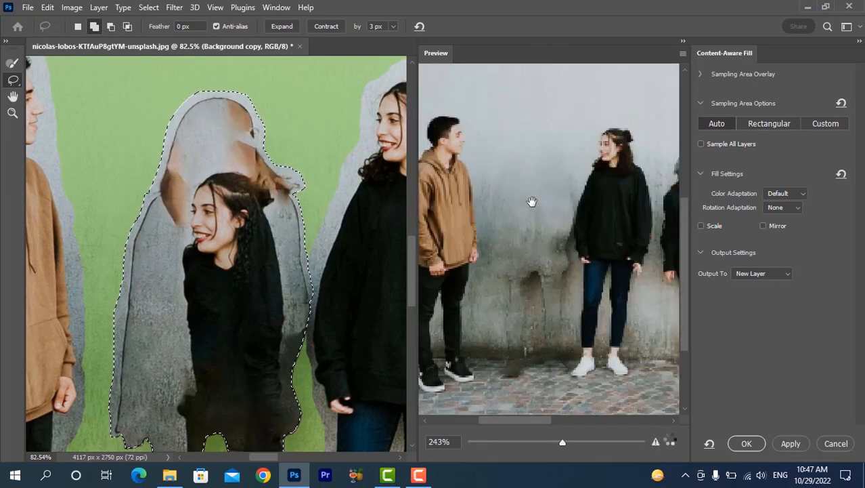
- Add a lassoed strip to the fill selection along the removed woman's side facing the woman in the black sweater
{"action": "scroll", "coordinate": [210, 247], "scroll_direction": "down", "scroll_amount": 3}
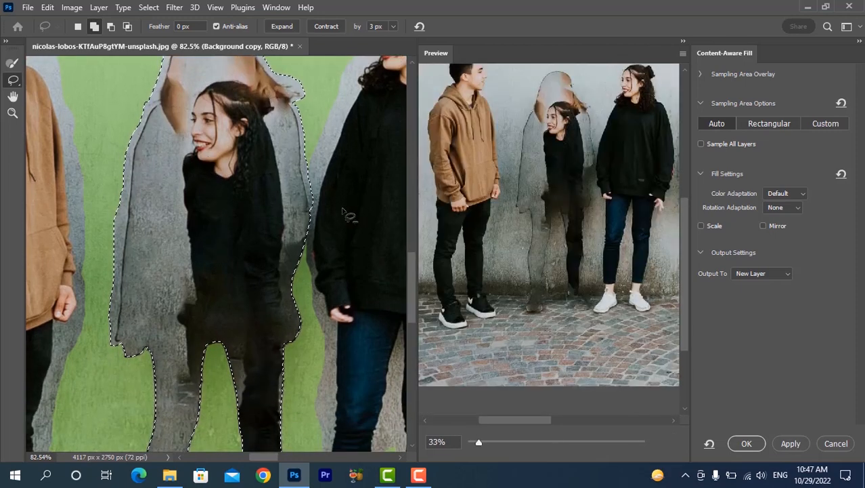
{"action": "scroll", "coordinate": [336, 205], "scroll_direction": "up", "scroll_amount": 5}
{"action": "scroll", "coordinate": [337, 205], "scroll_direction": "up", "scroll_amount": 2}
{"action": "scroll", "coordinate": [336, 205], "scroll_direction": "down", "scroll_amount": 1}
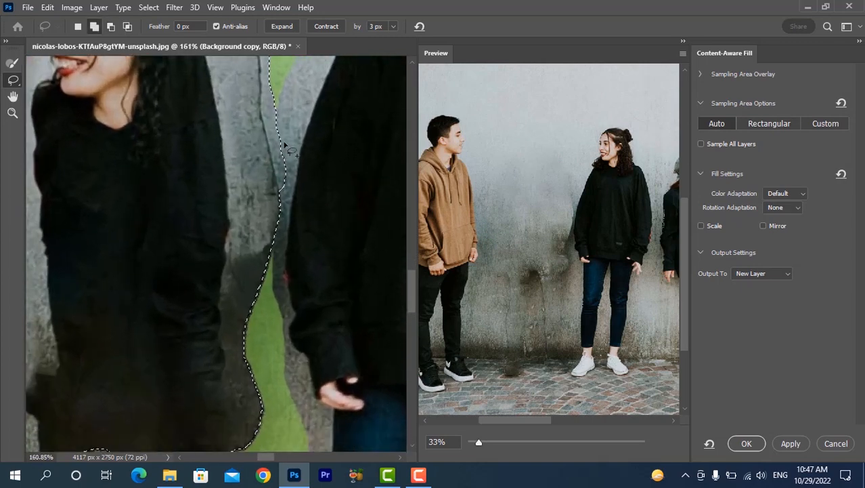
{"action": "left_click_drag", "start_coordinate": [267, 98], "coordinate": [269, 159]}
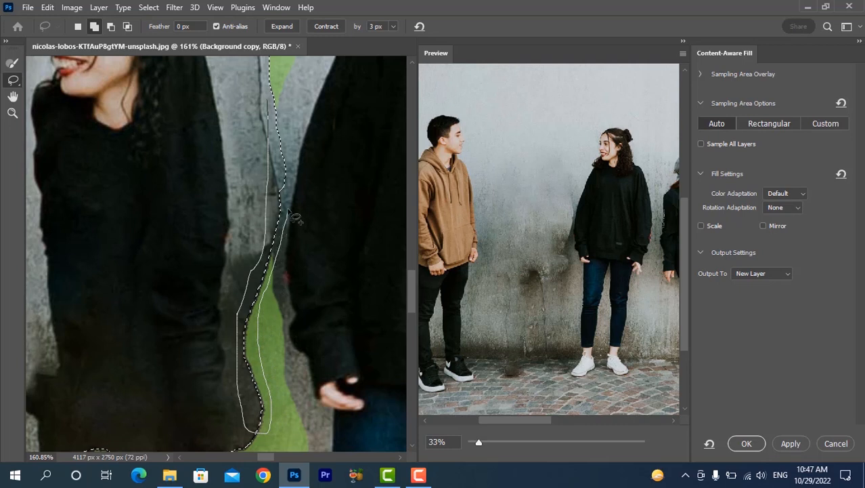
{"action": "mouse_move", "coordinate": [298, 185]}
{"action": "left_mouse_down"}
{"action": "mouse_move", "coordinate": [289, 77]}
{"action": "mouse_move", "coordinate": [278, 77]}
{"action": "mouse_move", "coordinate": [275, 105]}
{"action": "left_mouse_up"}
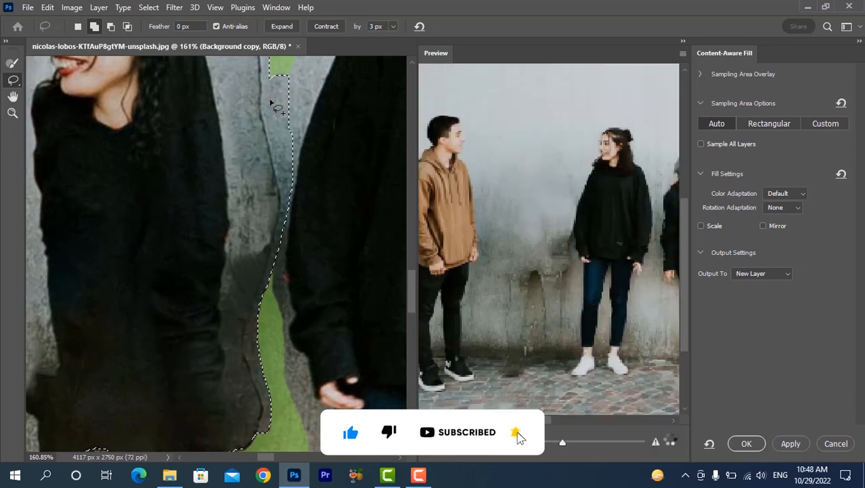
- Lasso around the removed woman's leg and foot nearest the man to add that area to the fill selection
{"action": "scroll", "coordinate": [271, 102], "scroll_direction": "down", "scroll_amount": 5}
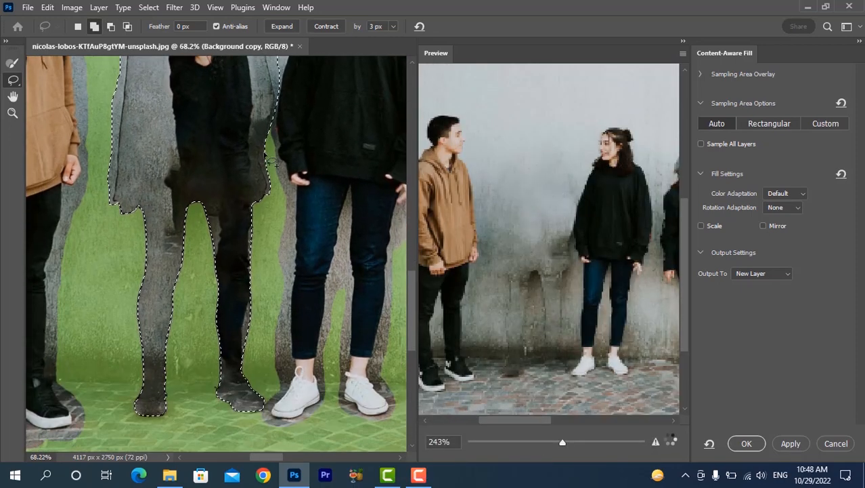
{"action": "scroll", "coordinate": [141, 179], "scroll_direction": "down", "scroll_amount": 2}
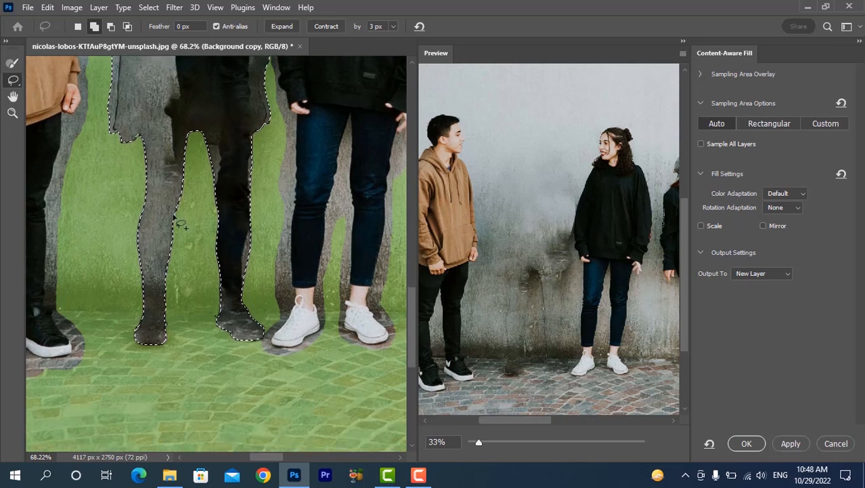
{"action": "scroll", "coordinate": [142, 179], "scroll_direction": "up", "scroll_amount": 3}
{"action": "scroll", "coordinate": [115, 135], "scroll_direction": "up", "scroll_amount": 1}
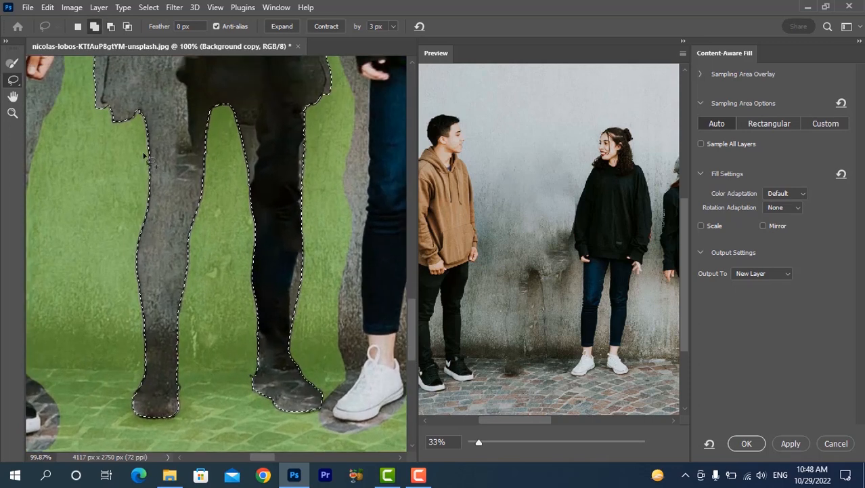
{"action": "mouse_move", "coordinate": [110, 125]}
{"action": "left_mouse_down"}
{"action": "mouse_move", "coordinate": [103, 102]}
{"action": "mouse_move", "coordinate": [124, 112]}
{"action": "left_mouse_up"}
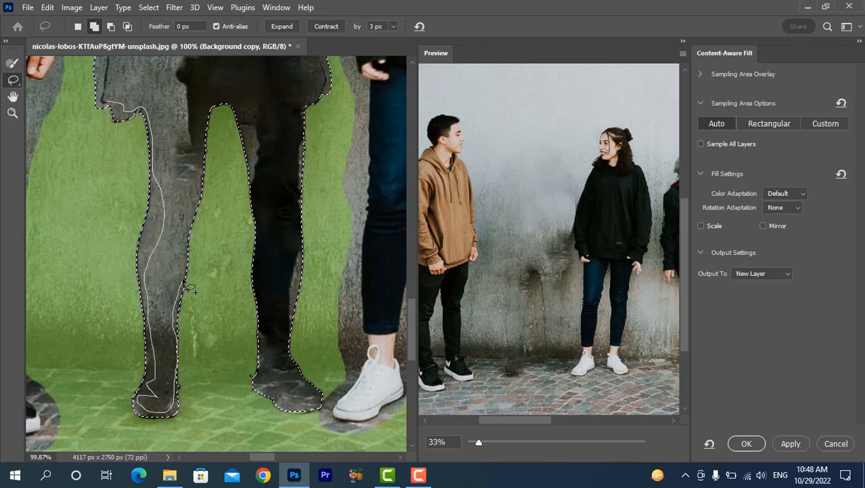
{"action": "mouse_move", "coordinate": [195, 221]}
{"action": "left_mouse_down"}
{"action": "mouse_move", "coordinate": [207, 248]}
{"action": "mouse_move", "coordinate": [108, 94]}
{"action": "left_mouse_up"}
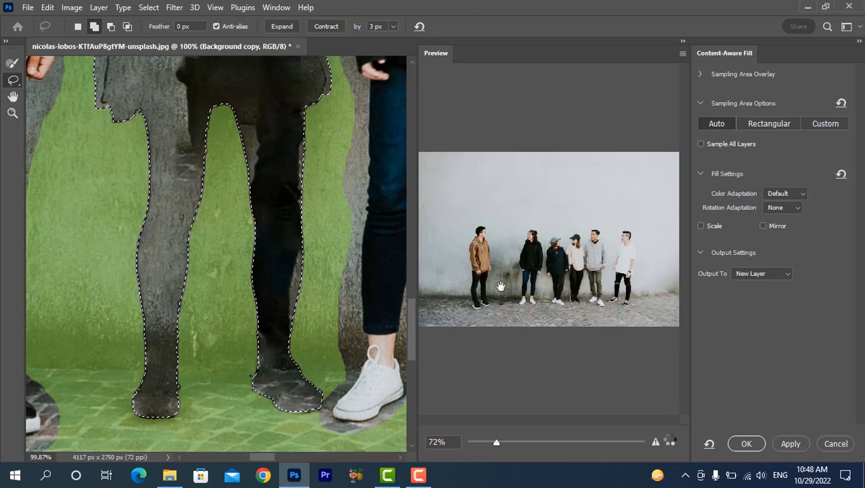
- Enlarge the view of the selected legs and examine the filled wall area up close in the preview
{"action": "scroll", "coordinate": [539, 289], "scroll_direction": "up", "scroll_amount": 4}
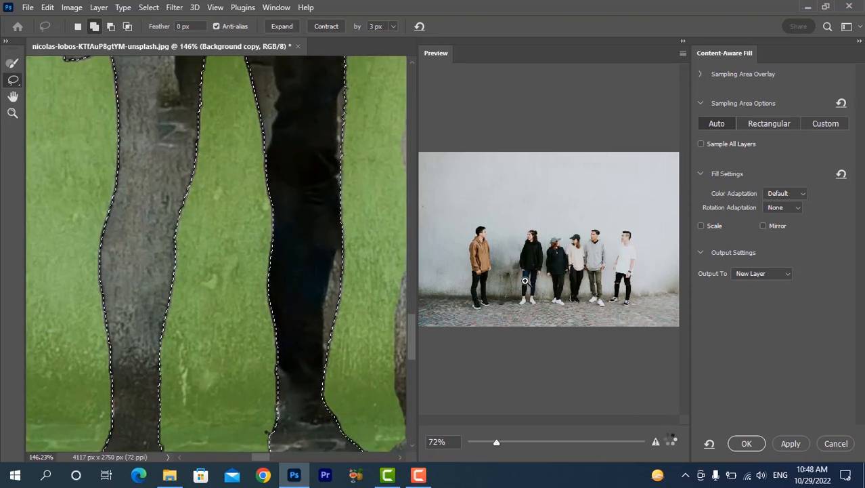
{"action": "left_click", "coordinate": [526, 281]}
{"action": "left_click", "coordinate": [526, 281]}
{"action": "left_click", "coordinate": [525, 281]}
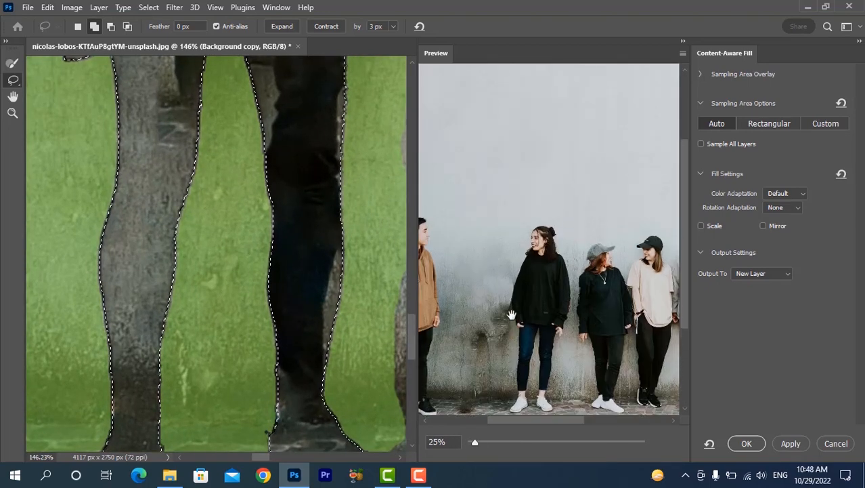
- Extend the fill selection with the Lasso tool into the gap between the removed woman's legs, including the inner leg nearest the man
{"action": "left_click", "coordinate": [507, 278]}
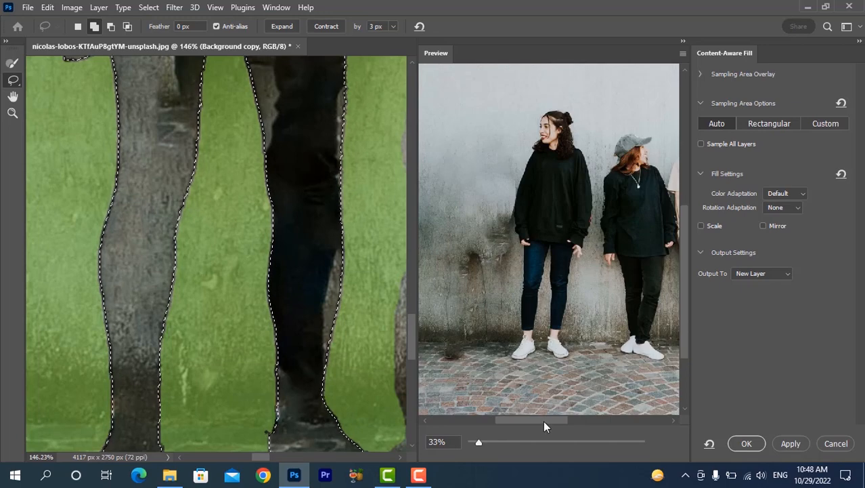
{"action": "left_click_drag", "start_coordinate": [543, 421], "coordinate": [522, 417]}
{"action": "scroll", "coordinate": [225, 202], "scroll_direction": "down", "scroll_amount": 3}
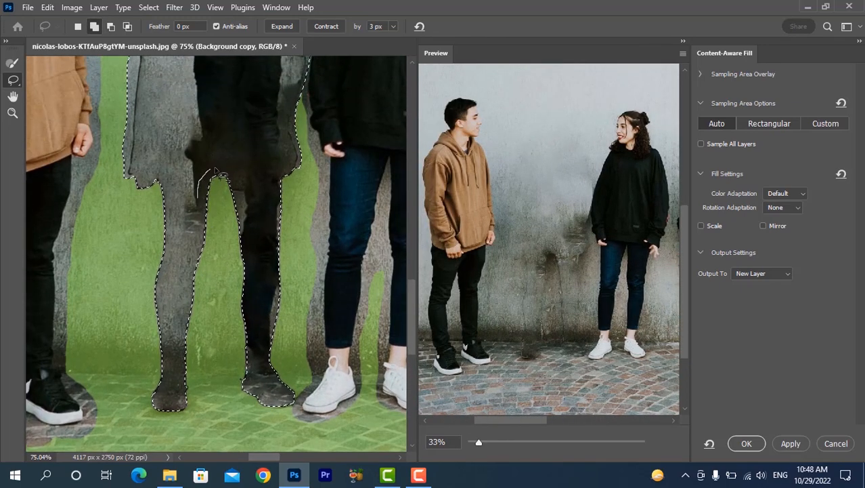
{"action": "left_click_drag", "start_coordinate": [245, 205], "coordinate": [258, 285]}
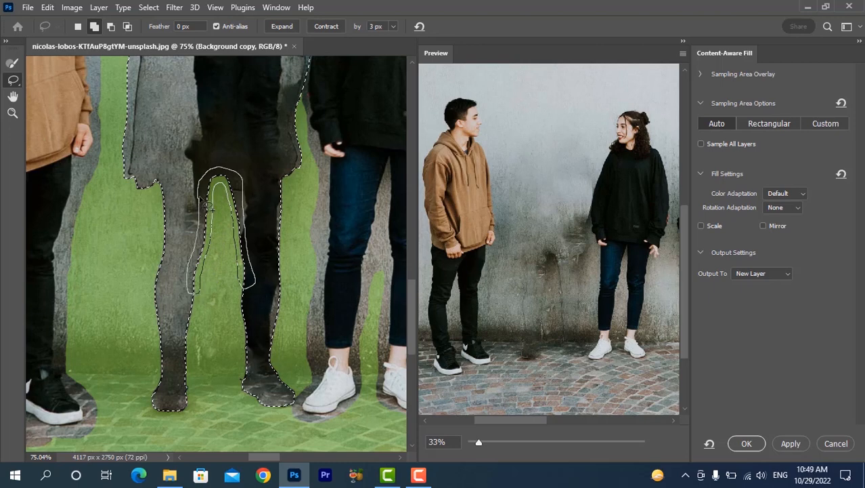
{"action": "left_click_drag", "start_coordinate": [210, 207], "coordinate": [201, 200]}
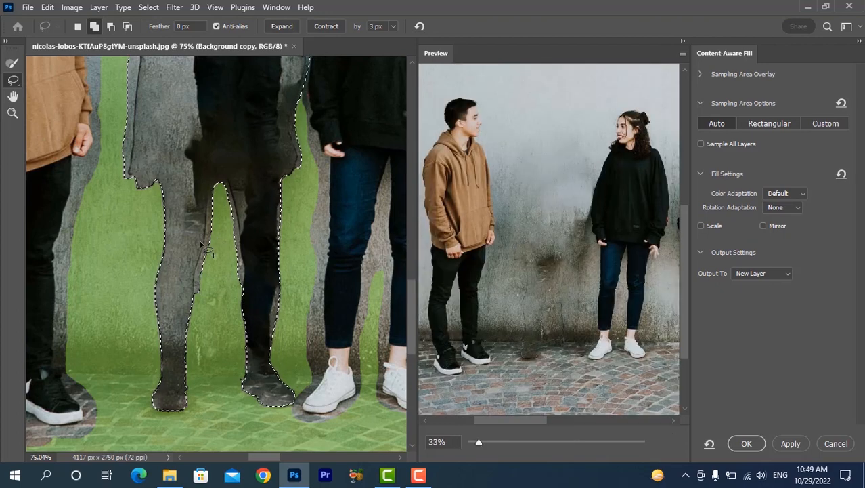
{"action": "left_click_drag", "start_coordinate": [197, 240], "coordinate": [200, 199]}
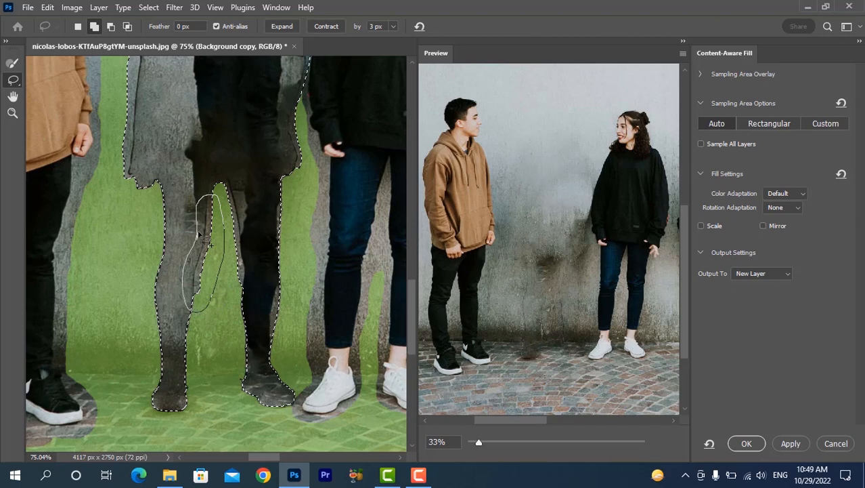
{"action": "mouse_move", "coordinate": [200, 234]}
{"action": "left_mouse_down"}
{"action": "mouse_move", "coordinate": [221, 223]}
{"action": "mouse_move", "coordinate": [226, 166]}
{"action": "mouse_move", "coordinate": [201, 222]}
{"action": "left_mouse_up"}
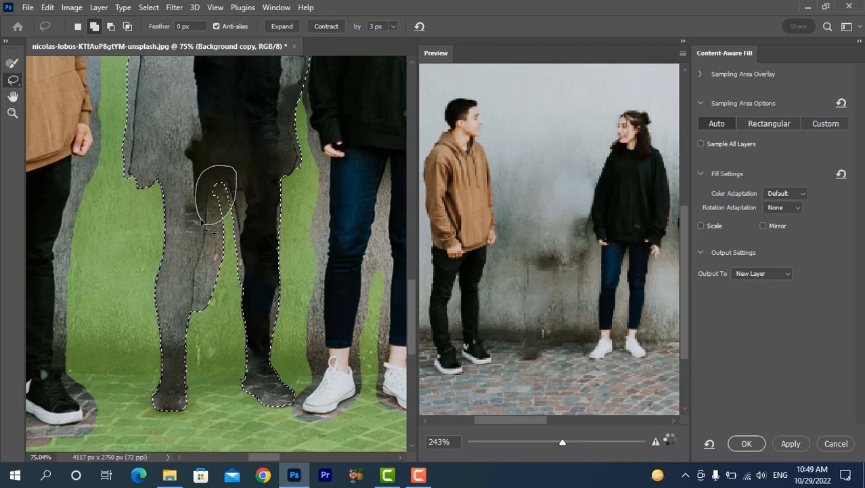
- Add a lassoed strip to the fill selection along the outer edge of the removed woman's leg nearest the man
{"action": "scroll", "coordinate": [200, 223], "scroll_direction": "down", "scroll_amount": 2}
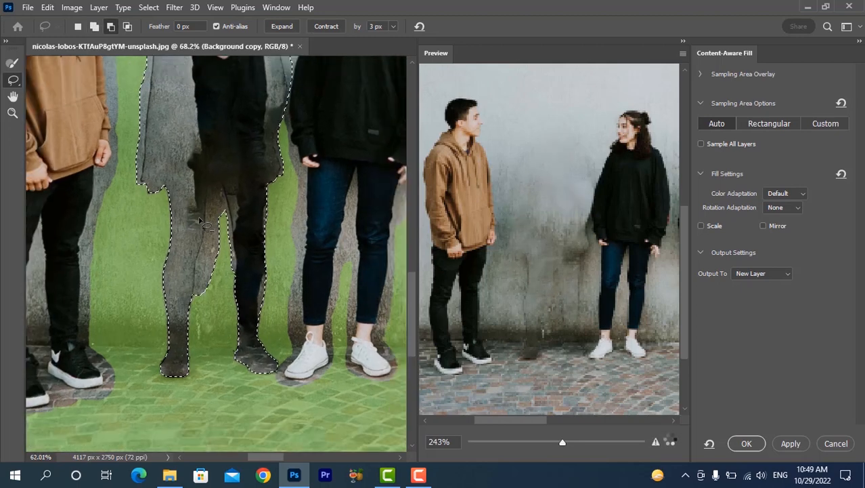
{"action": "left_click_drag", "start_coordinate": [180, 221], "coordinate": [182, 227]}
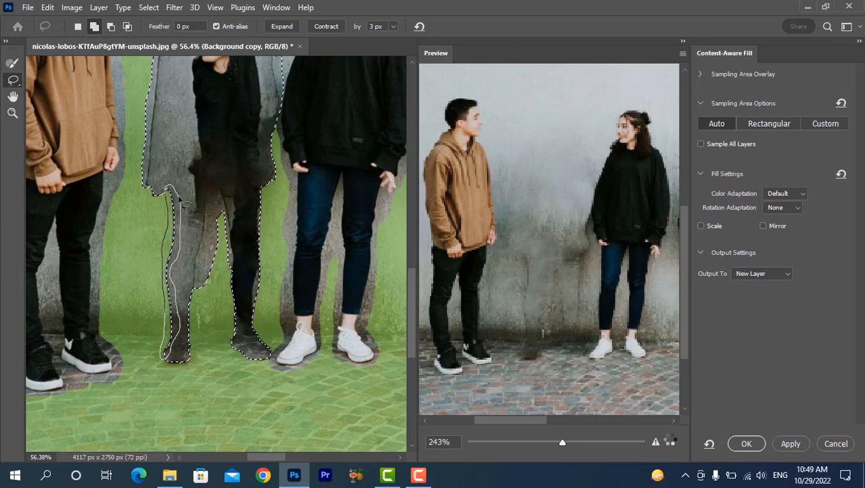
{"action": "left_click_drag", "start_coordinate": [182, 196], "coordinate": [181, 196]}
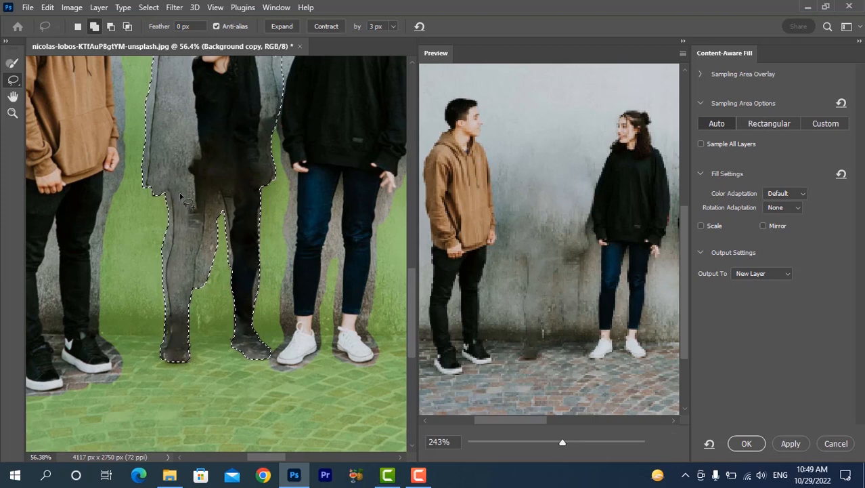
- Lasso around the sole and inner side of the removed woman's foot nearest the man to widen the fill selection there
{"action": "scroll", "coordinate": [182, 200], "scroll_direction": "down", "scroll_amount": 1}
{"action": "scroll", "coordinate": [184, 205], "scroll_direction": "down", "scroll_amount": 4}
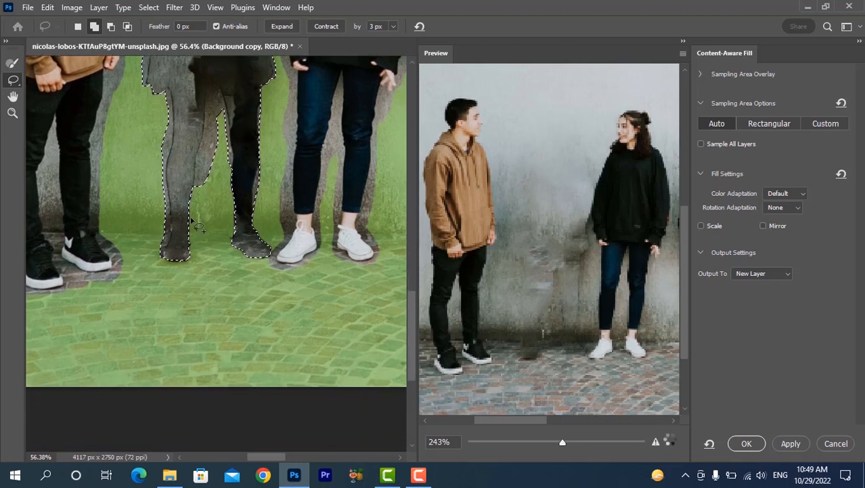
{"action": "scroll", "coordinate": [198, 230], "scroll_direction": "up", "scroll_amount": 8}
{"action": "scroll", "coordinate": [160, 248], "scroll_direction": "up", "scroll_amount": 2}
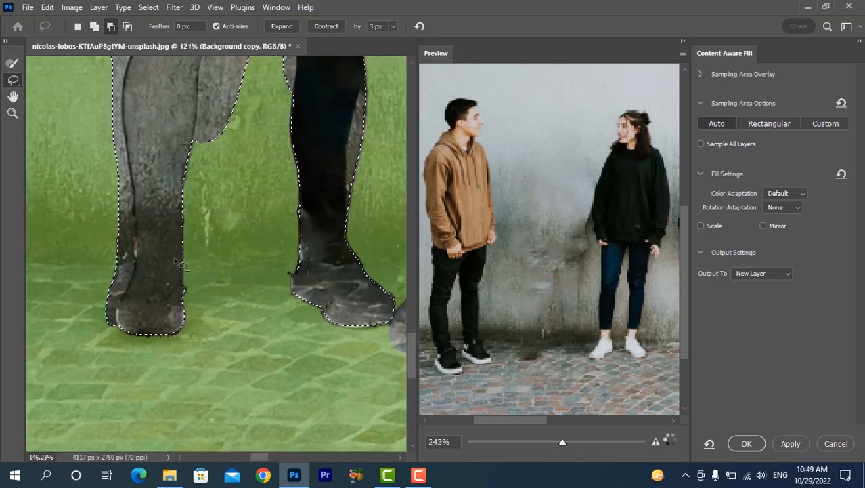
{"action": "scroll", "coordinate": [156, 240], "scroll_direction": "down", "scroll_amount": 3}
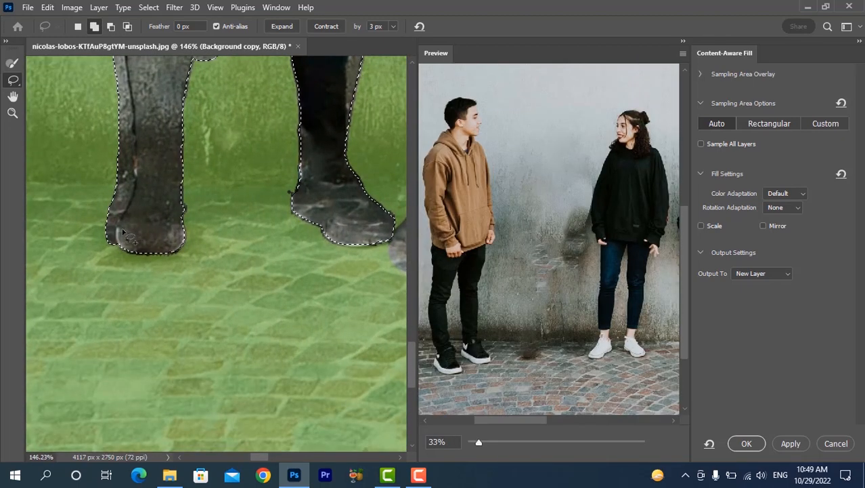
{"action": "left_click_drag", "start_coordinate": [118, 230], "coordinate": [138, 254]}
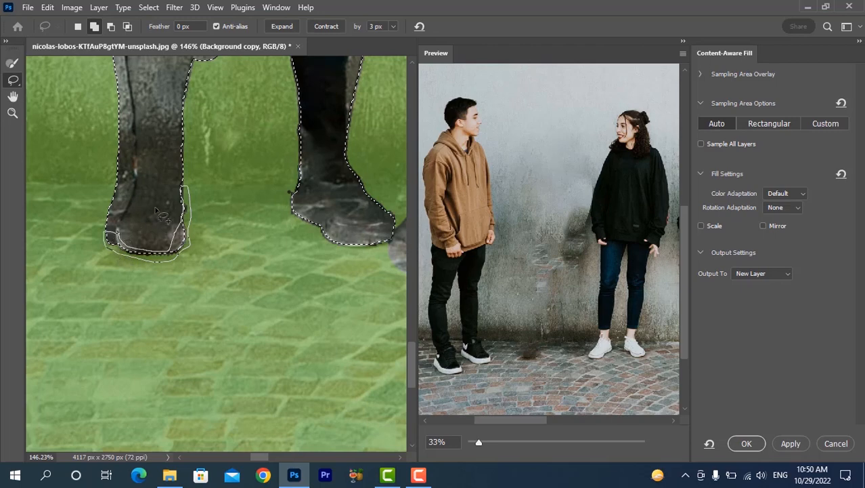
{"action": "left_click_drag", "start_coordinate": [161, 215], "coordinate": [162, 216]}
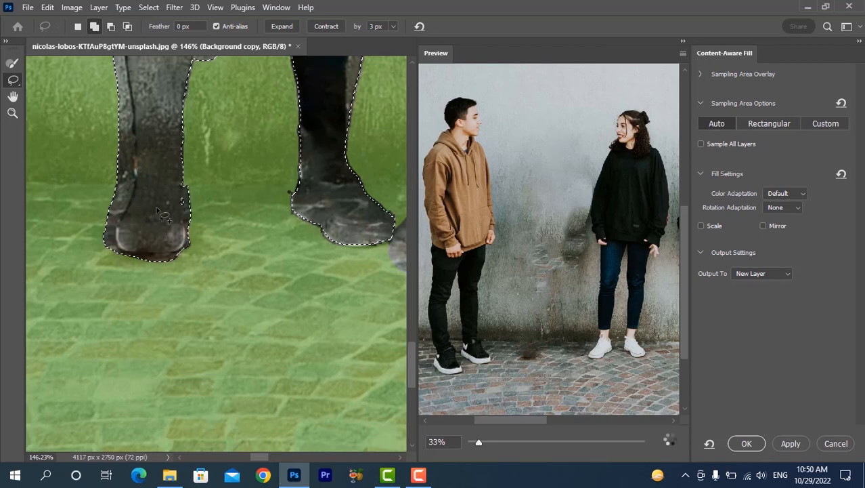
- Widen the fill selection along the outer calf of the removed woman's leg nearest the woman in the black sweater
{"action": "scroll", "coordinate": [240, 217], "scroll_direction": "up", "scroll_amount": 6}
{"action": "scroll", "coordinate": [241, 217], "scroll_direction": "right", "scroll_amount": 2}
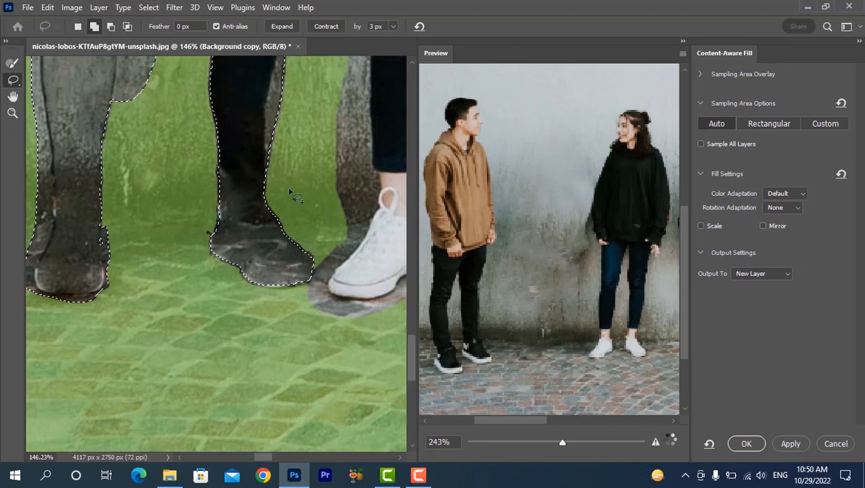
{"action": "scroll", "coordinate": [298, 207], "scroll_direction": "down", "scroll_amount": 3}
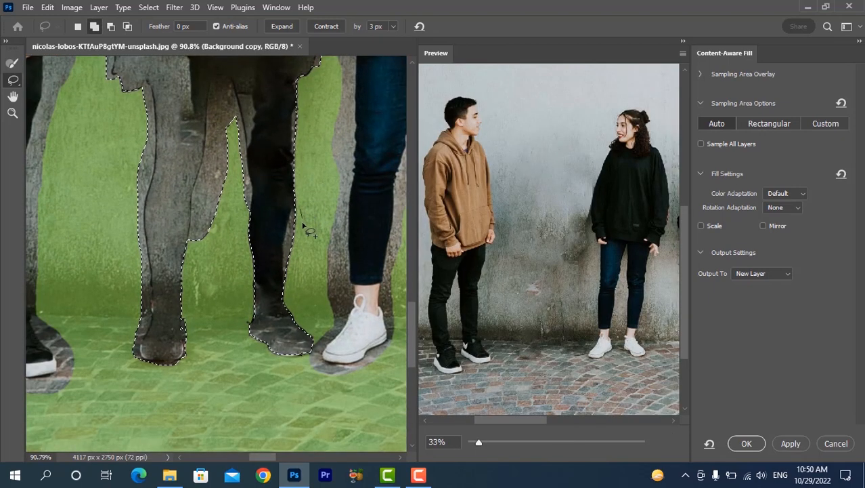
{"action": "mouse_move", "coordinate": [302, 210]}
{"action": "left_mouse_down"}
{"action": "mouse_move", "coordinate": [294, 276]}
{"action": "mouse_move", "coordinate": [305, 323]}
{"action": "mouse_move", "coordinate": [294, 332]}
{"action": "mouse_move", "coordinate": [283, 315]}
{"action": "mouse_move", "coordinate": [290, 230]}
{"action": "mouse_move", "coordinate": [302, 207]}
{"action": "left_mouse_up"}
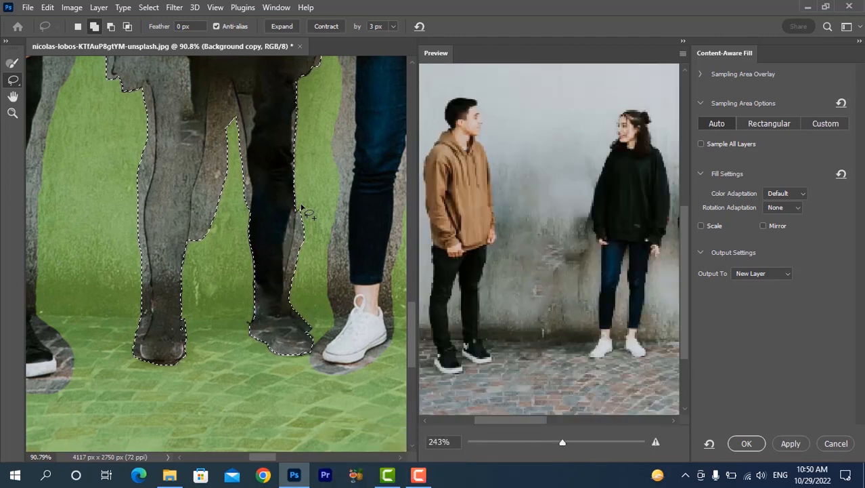
- Add a lassoed strip to the fill selection from the removed woman's arm down past her hip, facing the woman in the black sweater
{"action": "scroll", "coordinate": [390, 245], "scroll_direction": "up", "scroll_amount": 4}
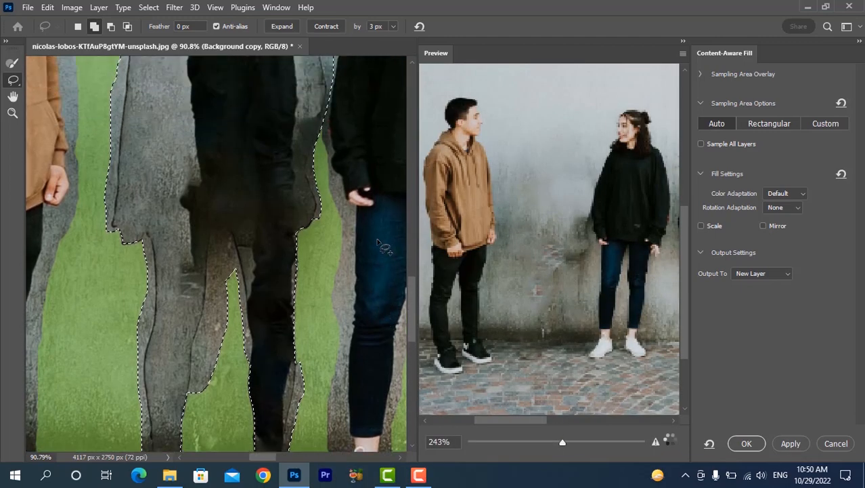
{"action": "scroll", "coordinate": [363, 245], "scroll_direction": "right", "scroll_amount": 1}
{"action": "scroll", "coordinate": [365, 247], "scroll_direction": "up", "scroll_amount": 1}
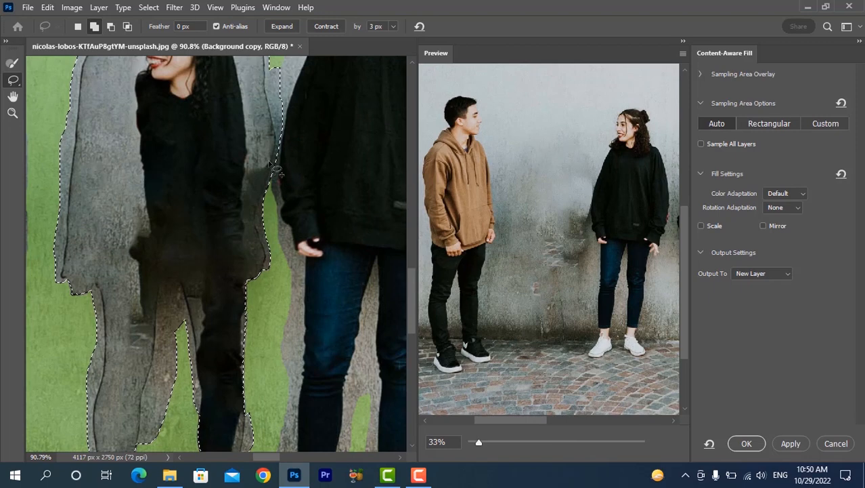
{"action": "left_click_drag", "start_coordinate": [269, 162], "coordinate": [260, 182]}
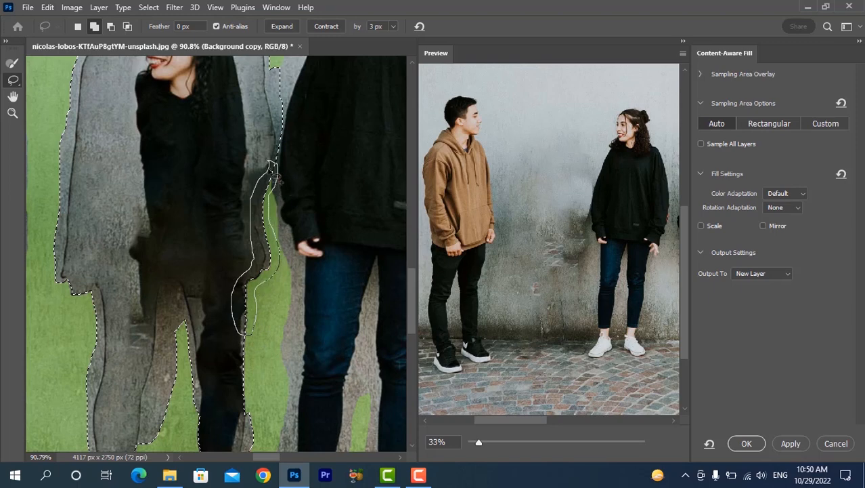
{"action": "left_click_drag", "start_coordinate": [271, 180], "coordinate": [272, 179]}
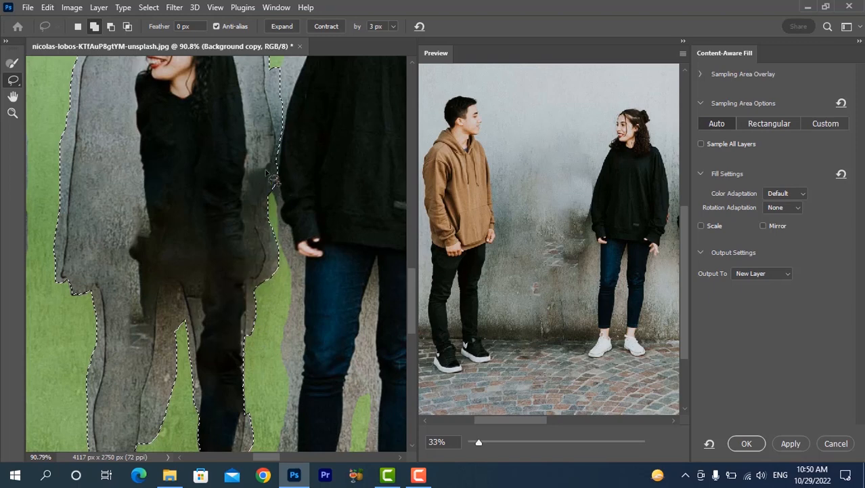
- Paint the wall strip beside the jeans of the woman in the black sweater into the sampling area with the size 20 Sampling Brush
{"action": "scroll", "coordinate": [271, 179], "scroll_direction": "down", "scroll_amount": 3}
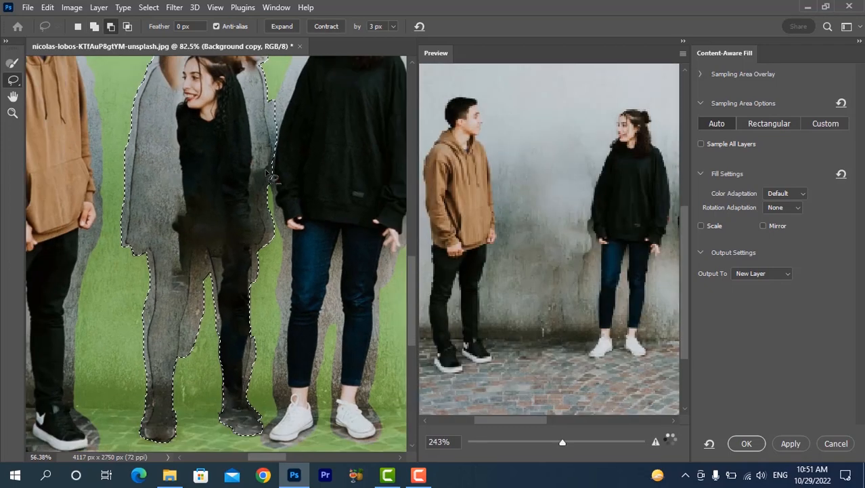
{"action": "scroll", "coordinate": [273, 189], "scroll_direction": "up", "scroll_amount": 5}
{"action": "scroll", "coordinate": [275, 199], "scroll_direction": "right", "scroll_amount": 4}
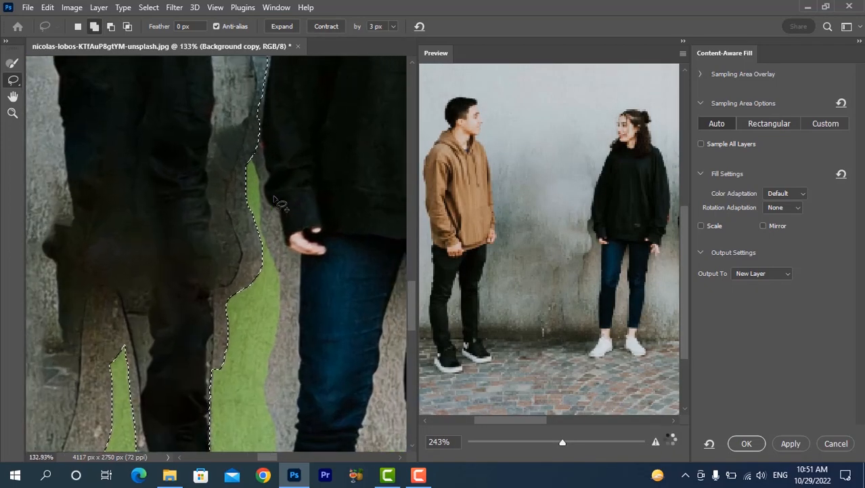
{"action": "scroll", "coordinate": [259, 195], "scroll_direction": "down", "scroll_amount": 2}
{"action": "left_click", "coordinate": [12, 63]}
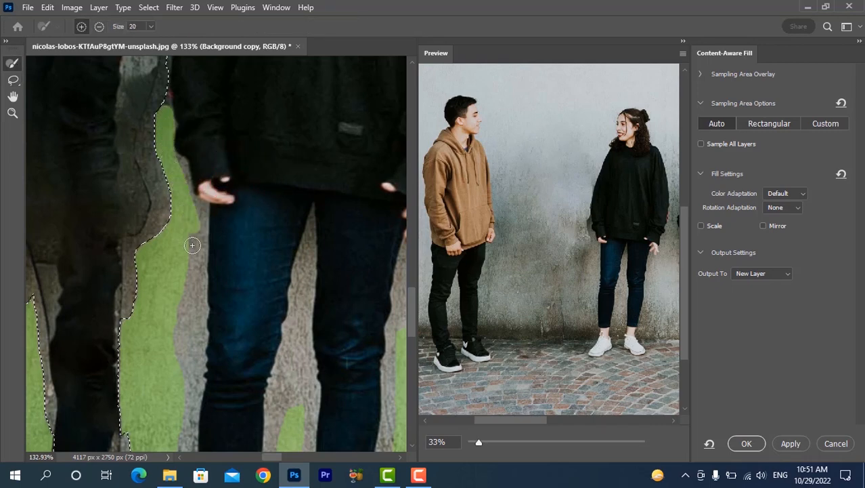
{"action": "left_click_drag", "start_coordinate": [187, 309], "coordinate": [184, 384]}
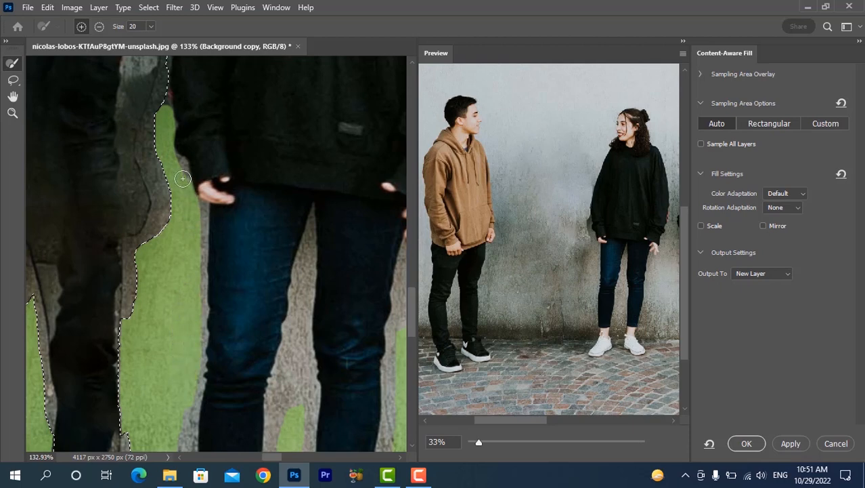
- Review the fill around the removed woman, accept the Content-Aware Fill to a new layer and clear the selection
{"action": "scroll", "coordinate": [174, 159], "scroll_direction": "down", "scroll_amount": 4}
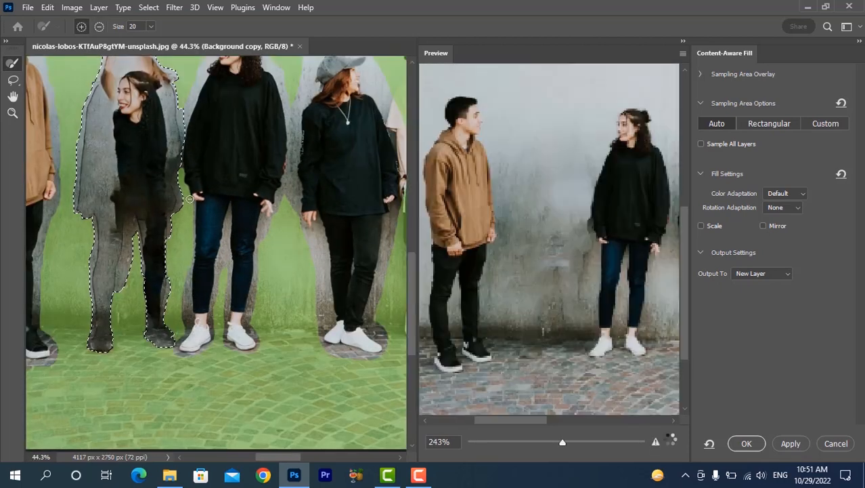
{"action": "key", "text": "l"}
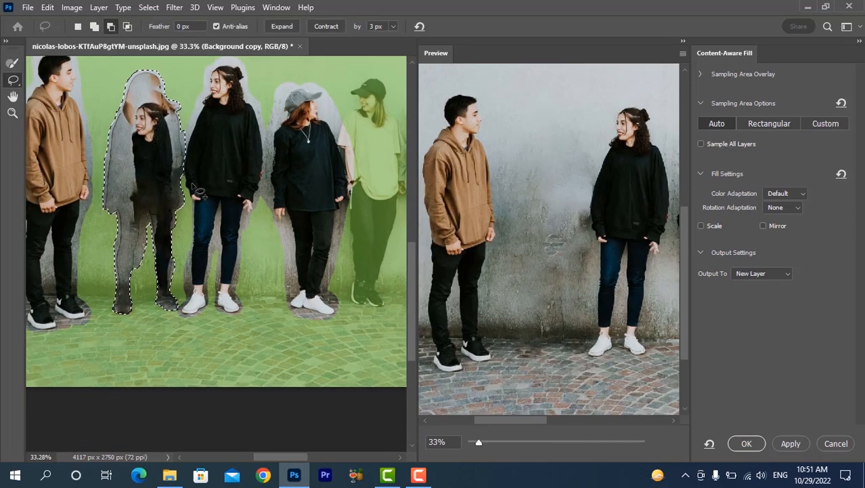
{"action": "scroll", "coordinate": [193, 184], "scroll_direction": "up", "scroll_amount": 2}
{"action": "scroll", "coordinate": [193, 186], "scroll_direction": "up", "scroll_amount": 3}
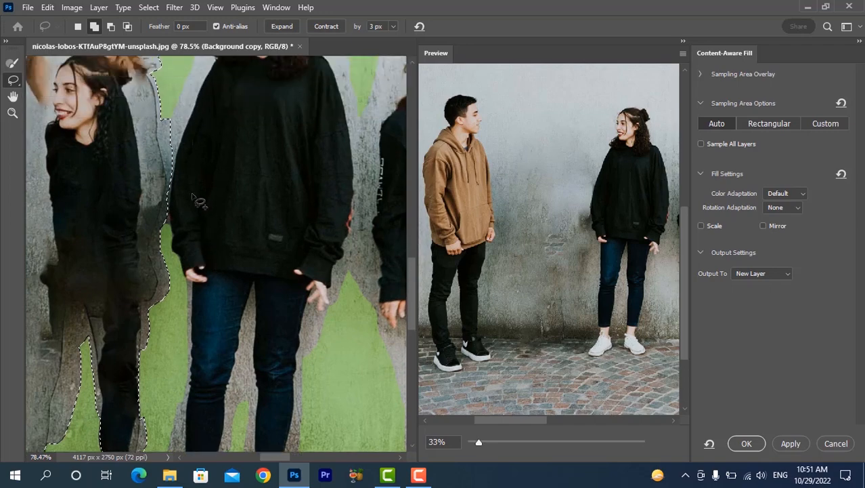
{"action": "scroll", "coordinate": [179, 207], "scroll_direction": "down", "scroll_amount": 6}
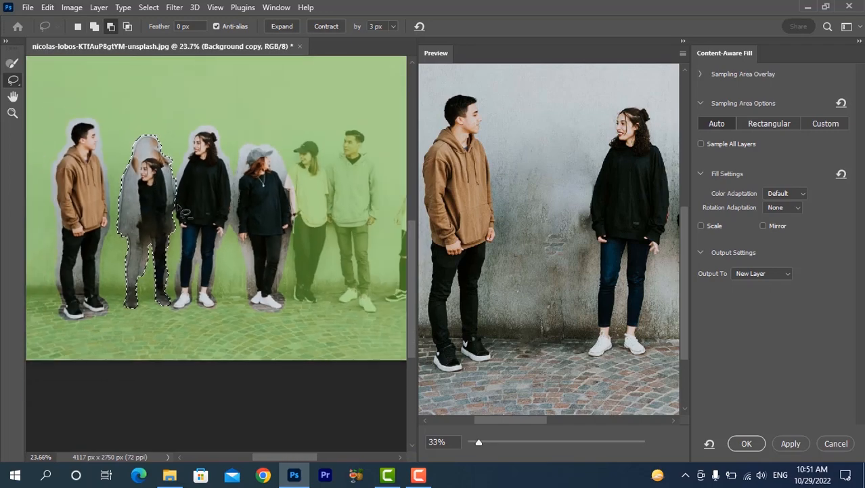
{"action": "mouse_move", "coordinate": [519, 420]}
{"action": "left_mouse_down"}
{"action": "mouse_move", "coordinate": [551, 427]}
{"action": "mouse_move", "coordinate": [514, 431]}
{"action": "left_mouse_up"}
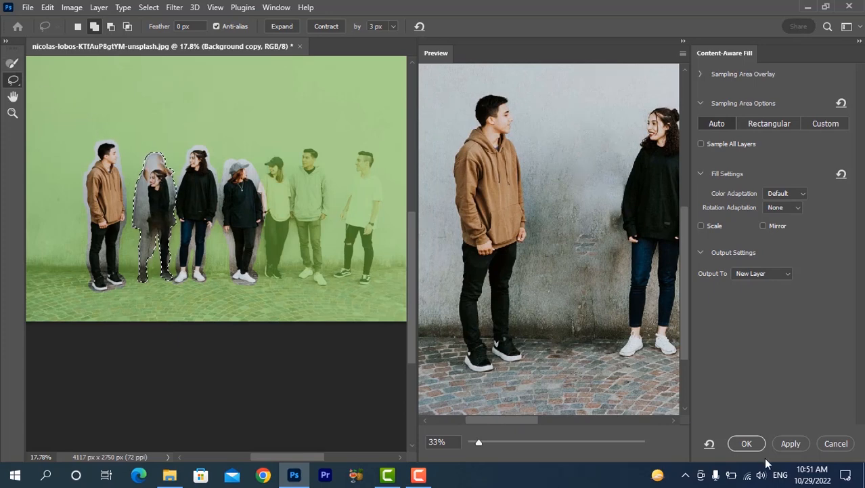
{"action": "left_click", "coordinate": [748, 445]}
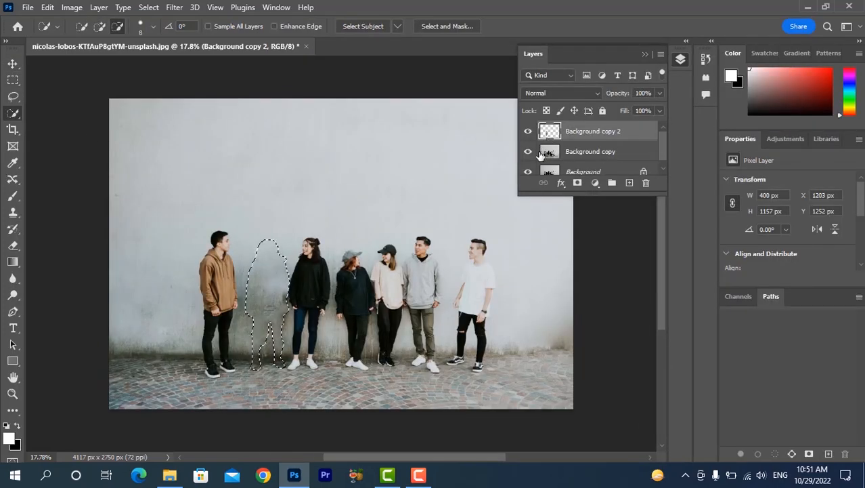
{"action": "key", "text": "ctrl+d"}
- Merge the new fill layer with the Background copy layer
{"action": "left_click", "coordinate": [567, 154], "text": "shift"}
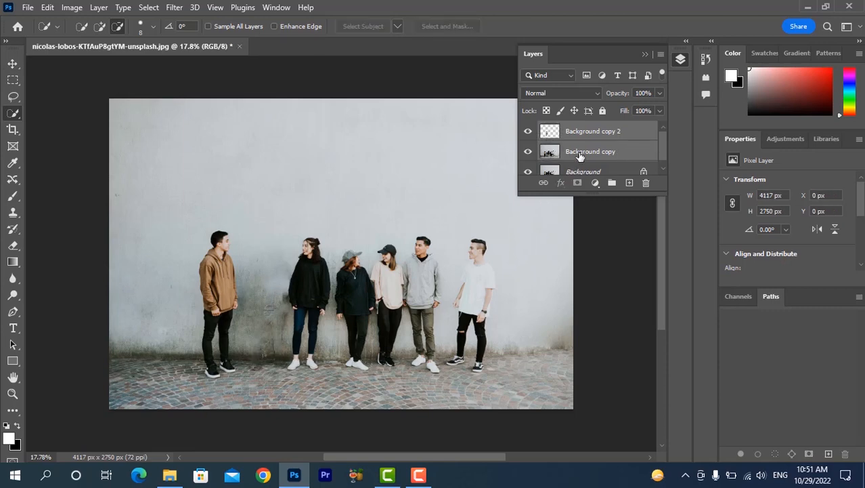
{"action": "right_click", "coordinate": [577, 159]}
{"action": "left_click", "coordinate": [613, 394]}
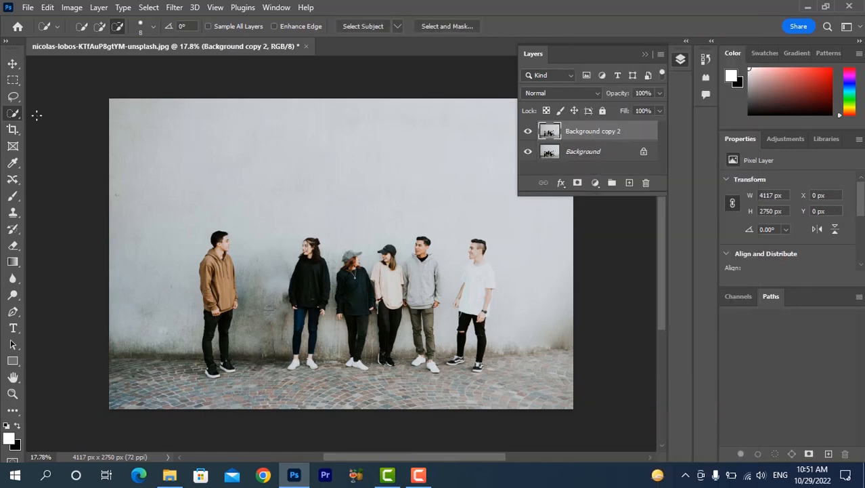
- Draw a loose Lasso selection around the man in the brown hoodie, including some of the surrounding wall and pavement
{"action": "left_click", "coordinate": [12, 98]}
{"action": "scroll", "coordinate": [216, 271], "scroll_direction": "up", "scroll_amount": 3}
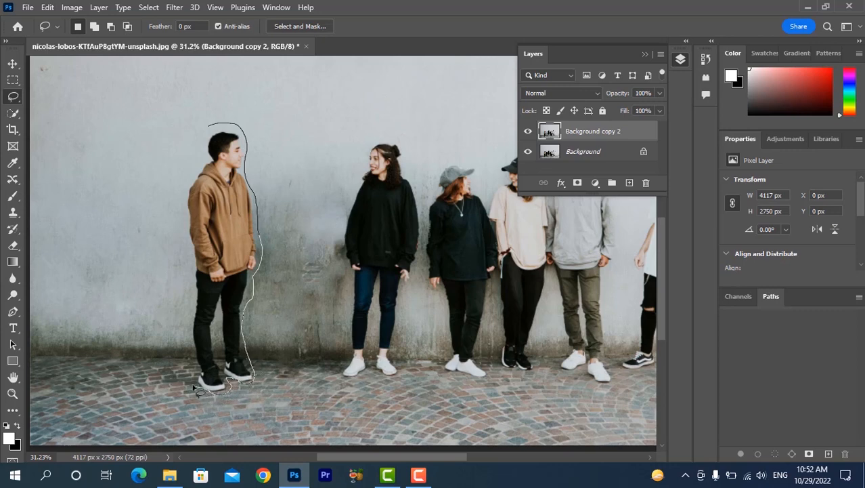
{"action": "left_click_drag", "start_coordinate": [215, 126], "coordinate": [217, 124]}
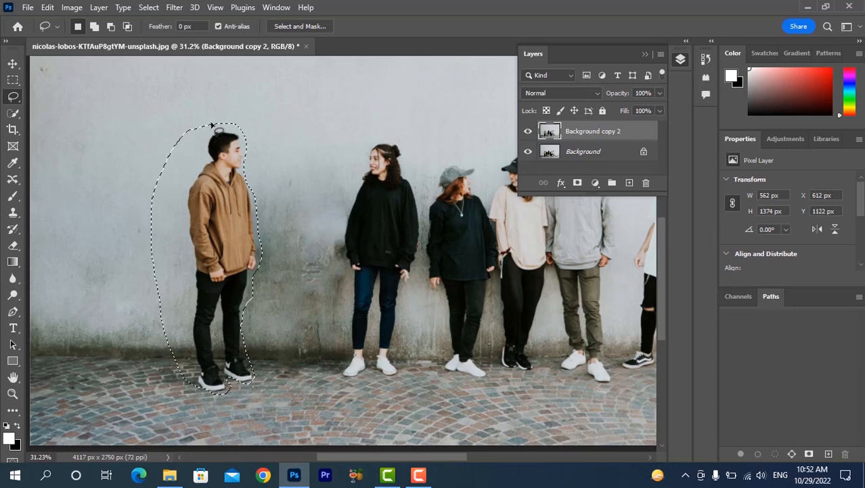
- Shift the selected man in the brown hoodie about 420 px right, beside the woman in the black sweater, using Content-Aware Move, and deselect
{"action": "left_click", "coordinate": [14, 180]}
{"action": "right_click", "coordinate": [14, 179]}
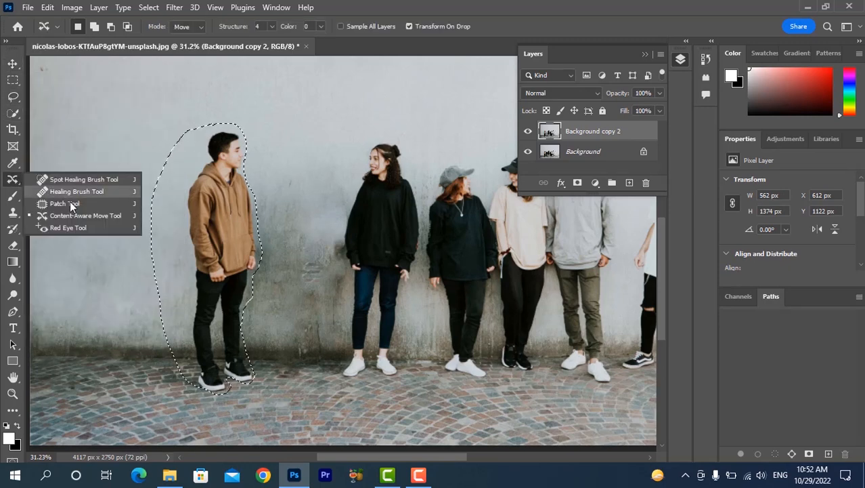
{"action": "left_click", "coordinate": [75, 217]}
{"action": "left_click_drag", "start_coordinate": [222, 229], "coordinate": [298, 224]}
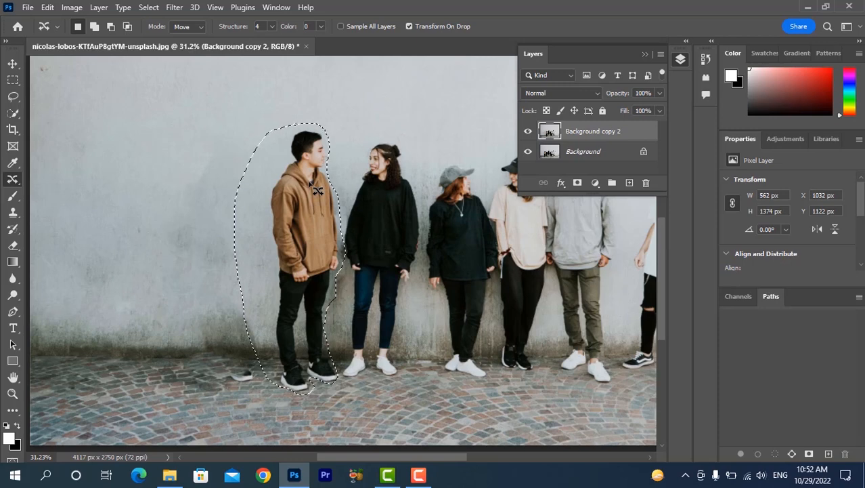
{"action": "key", "text": "ctrl+d"}
- Clone clean wall over the dark vertical crack between the man's and woman's legs with a size 42 Clone Stamp at 54% opacity
{"action": "scroll", "coordinate": [291, 237], "scroll_direction": "up", "scroll_amount": 4}
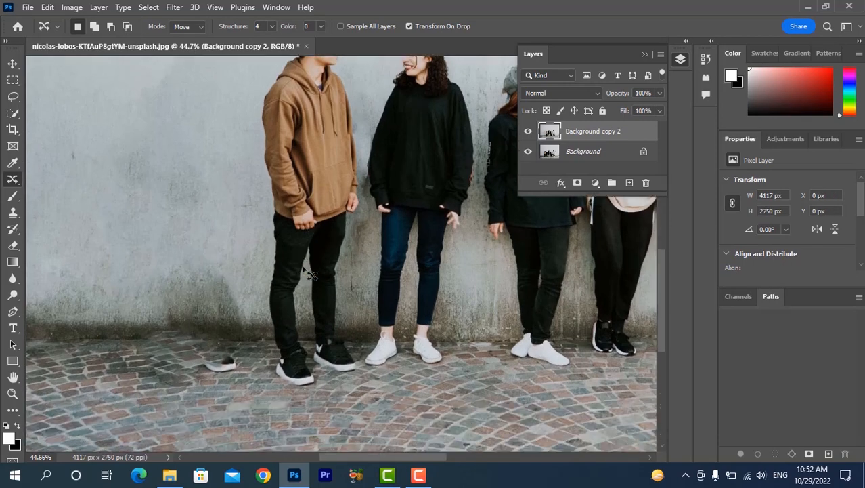
{"action": "scroll", "coordinate": [305, 271], "scroll_direction": "down", "scroll_amount": 3}
{"action": "left_click", "coordinate": [14, 214]}
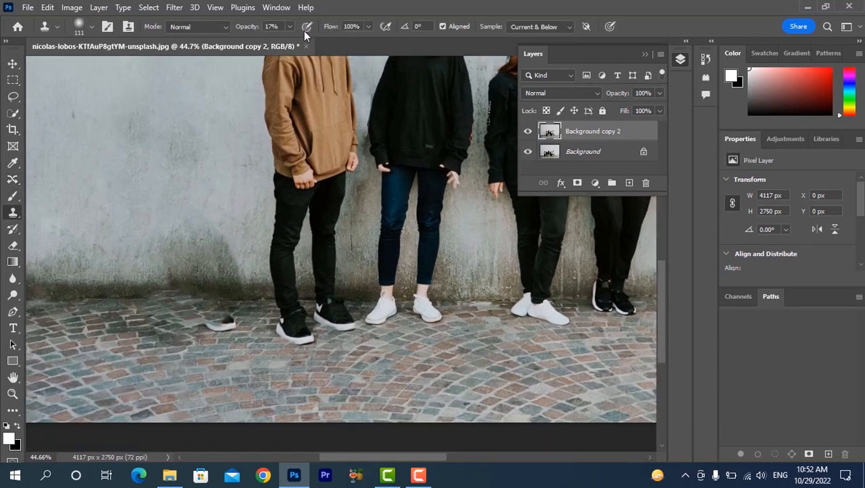
{"action": "left_click_drag", "start_coordinate": [296, 42], "coordinate": [298, 41]}
{"action": "scroll", "coordinate": [367, 139], "scroll_direction": "up", "scroll_amount": 5}
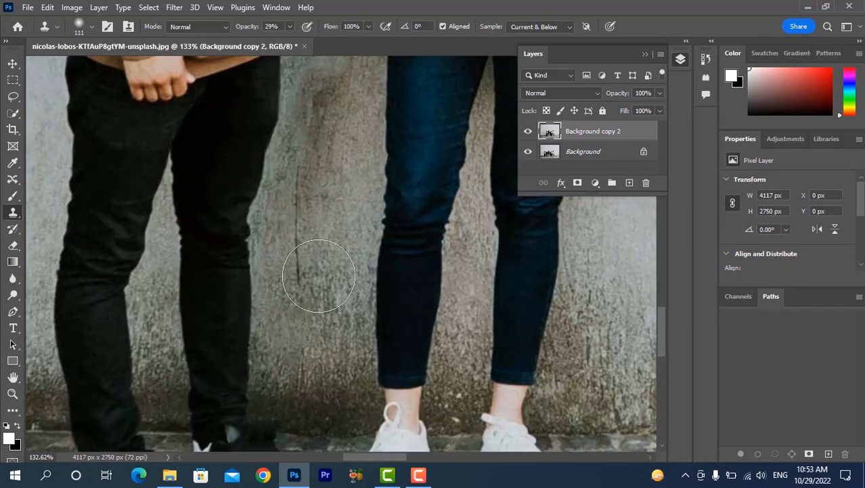
{"action": "left_click_drag", "start_coordinate": [318, 276], "coordinate": [309, 277]}
{"action": "left_click_drag", "start_coordinate": [302, 41], "coordinate": [305, 42]}
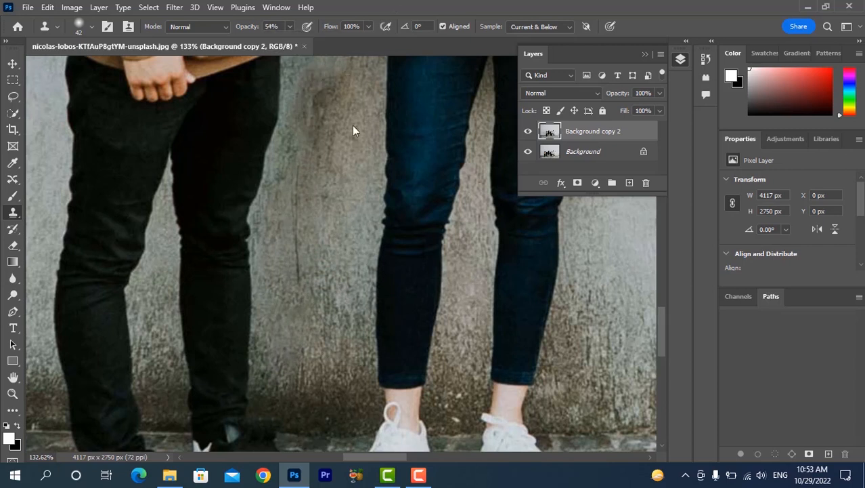
{"action": "left_click", "coordinate": [339, 257], "text": "alt"}
{"action": "mouse_move", "coordinate": [308, 269]}
{"action": "left_mouse_down"}
{"action": "mouse_move", "coordinate": [304, 171]}
{"action": "mouse_move", "coordinate": [301, 270]}
{"action": "left_mouse_up"}
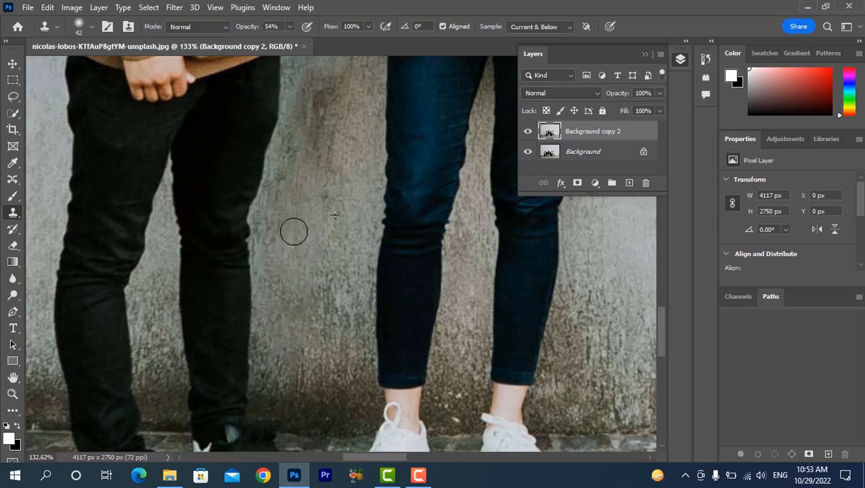
- Clone wall texture over the dark stain between the man's and woman's thighs, turning off Aligned sampling
{"action": "scroll", "coordinate": [322, 264], "scroll_direction": "up", "scroll_amount": 3}
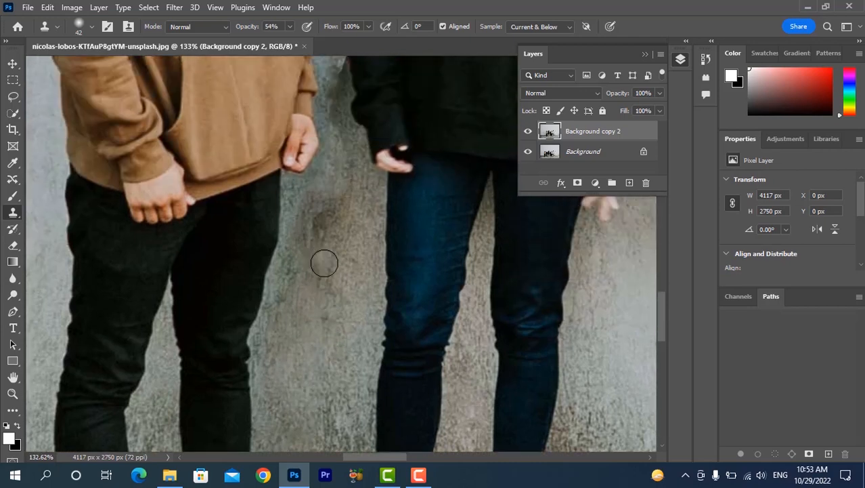
{"action": "mouse_move", "coordinate": [312, 282]}
{"action": "left_mouse_down"}
{"action": "mouse_move", "coordinate": [320, 233]}
{"action": "mouse_move", "coordinate": [333, 216]}
{"action": "left_mouse_up"}
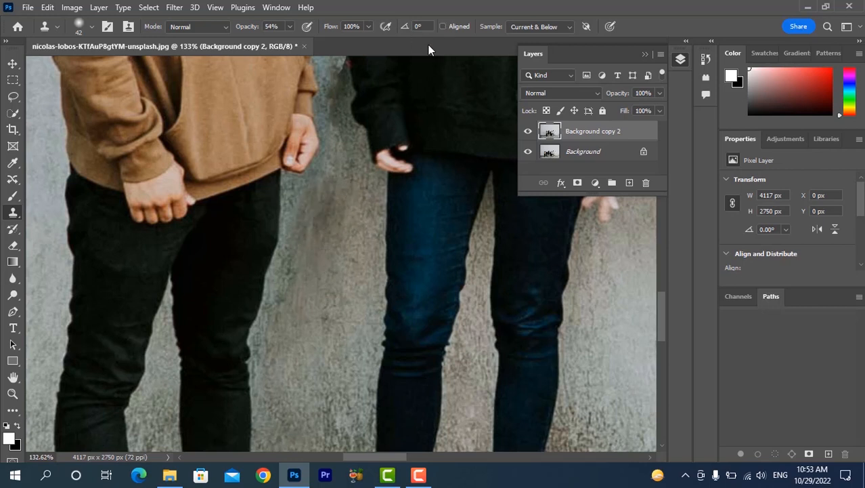
{"action": "left_click_drag", "start_coordinate": [334, 197], "coordinate": [321, 210]}
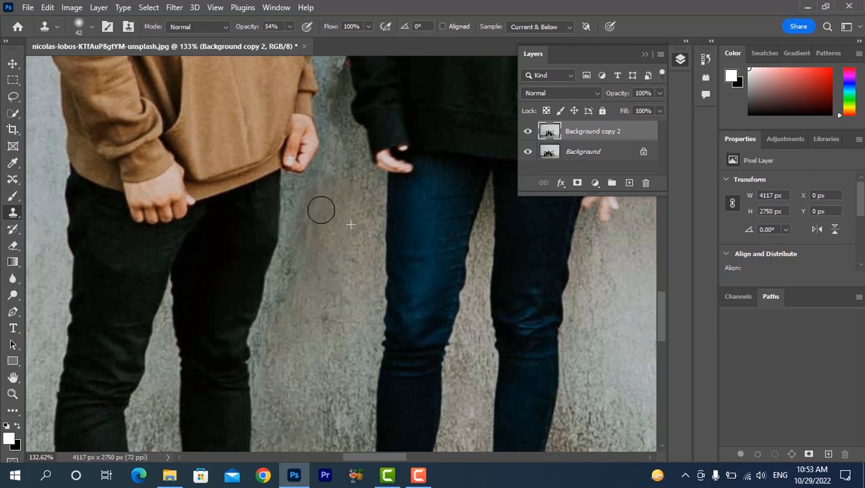
- Clone wall texture over the vertical seam beside the upper sleeve of the black sweater with a smaller brush
{"action": "scroll", "coordinate": [340, 224], "scroll_direction": "up", "scroll_amount": 5}
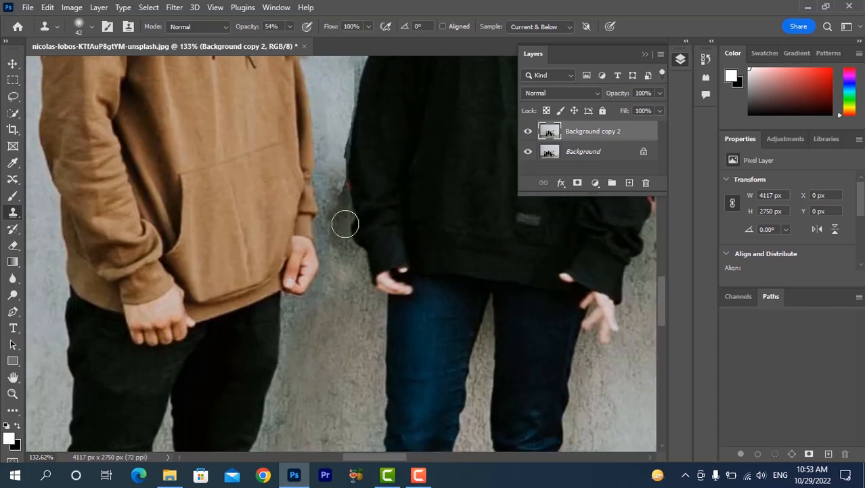
{"action": "scroll", "coordinate": [350, 171], "scroll_direction": "up", "scroll_amount": 5}
{"action": "right_click", "coordinate": [353, 112], "text": "alt"}
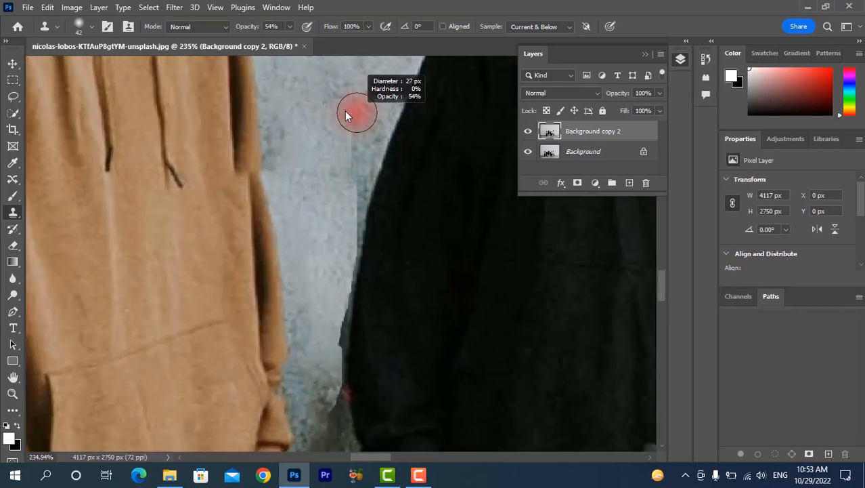
{"action": "mouse_move", "coordinate": [339, 92]}
{"action": "left_mouse_down"}
{"action": "mouse_move", "coordinate": [329, 132]}
{"action": "mouse_move", "coordinate": [350, 138]}
{"action": "mouse_move", "coordinate": [344, 166]}
{"action": "mouse_move", "coordinate": [331, 150]}
{"action": "mouse_move", "coordinate": [309, 155]}
{"action": "mouse_move", "coordinate": [315, 135]}
{"action": "mouse_move", "coordinate": [341, 181]}
{"action": "mouse_move", "coordinate": [345, 212]}
{"action": "mouse_move", "coordinate": [354, 201]}
{"action": "mouse_move", "coordinate": [334, 187]}
{"action": "left_mouse_up"}
- Reduce the Clone Stamp to size 8 and clone light wall along the remaining seam at the black sleeve's edge
{"action": "right_click", "coordinate": [333, 188], "text": "alt"}
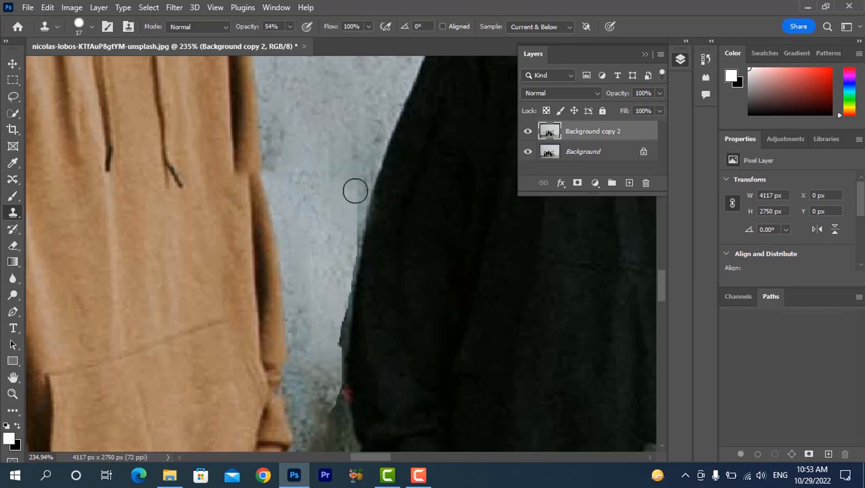
{"action": "scroll", "coordinate": [355, 191], "scroll_direction": "up", "scroll_amount": 5}
{"action": "right_click", "coordinate": [322, 153], "text": "alt"}
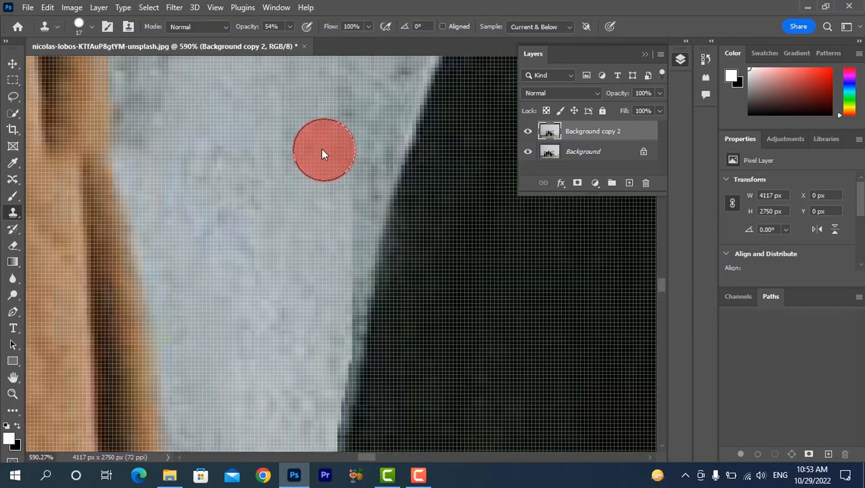
{"action": "left_click", "coordinate": [273, 138], "text": "alt"}
{"action": "mouse_move", "coordinate": [342, 171]}
{"action": "left_mouse_down"}
{"action": "mouse_move", "coordinate": [348, 225]}
{"action": "mouse_move", "coordinate": [343, 242]}
{"action": "mouse_move", "coordinate": [349, 190]}
{"action": "mouse_move", "coordinate": [331, 260]}
{"action": "mouse_move", "coordinate": [345, 256]}
{"action": "mouse_move", "coordinate": [340, 313]}
{"action": "mouse_move", "coordinate": [332, 311]}
{"action": "left_mouse_up"}
- Raise the Clone Stamp opacity to 80% and clone wall over the jagged edge further down the black sleeve
{"action": "scroll", "coordinate": [327, 193], "scroll_direction": "down", "scroll_amount": 4}
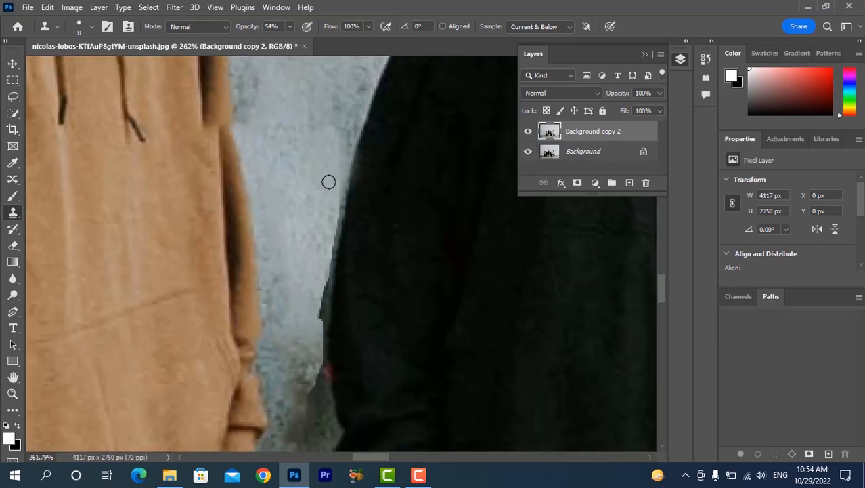
{"action": "scroll", "coordinate": [328, 181], "scroll_direction": "down", "scroll_amount": 1}
{"action": "left_click", "coordinate": [289, 26]}
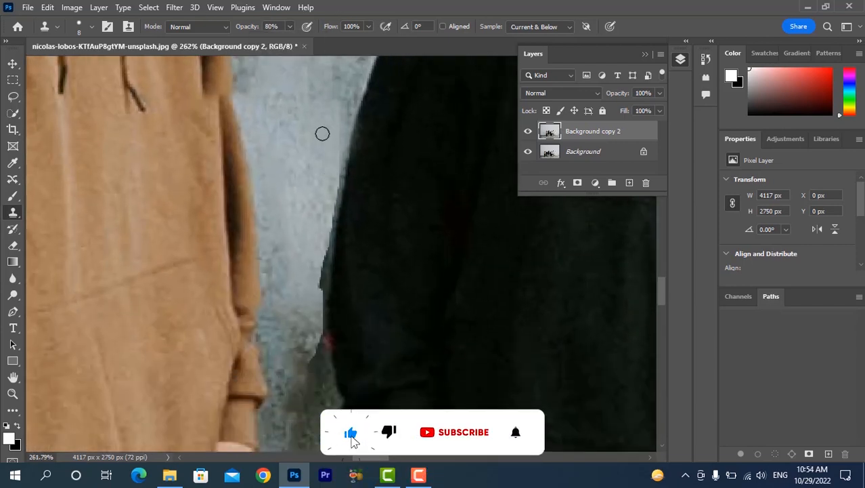
{"action": "scroll", "coordinate": [311, 133], "scroll_direction": "up", "scroll_amount": 1}
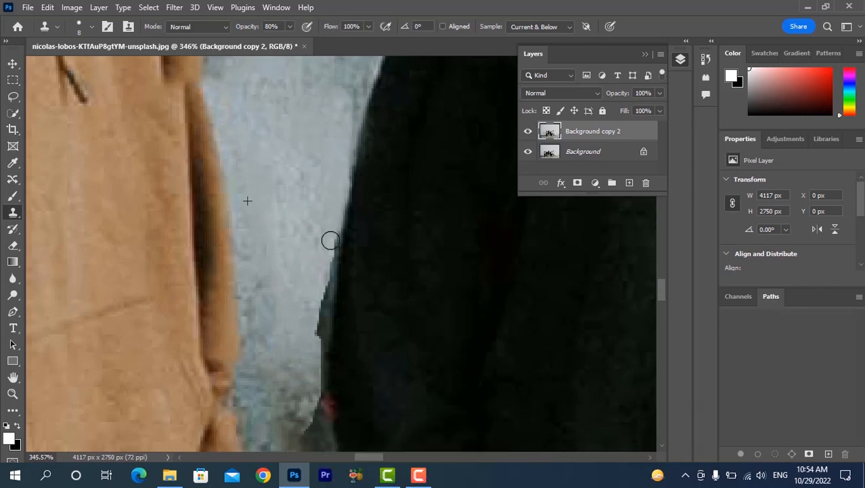
{"action": "mouse_move", "coordinate": [330, 240]}
{"action": "left_mouse_down"}
{"action": "mouse_move", "coordinate": [320, 301]}
{"action": "mouse_move", "coordinate": [316, 288]}
{"action": "mouse_move", "coordinate": [317, 376]}
{"action": "left_mouse_up"}
- Clone wall over the ragged fill edge and red spot at the black sleeve's elbow and the darker wall down to the cuff
{"action": "scroll", "coordinate": [314, 194], "scroll_direction": "down", "scroll_amount": 3}
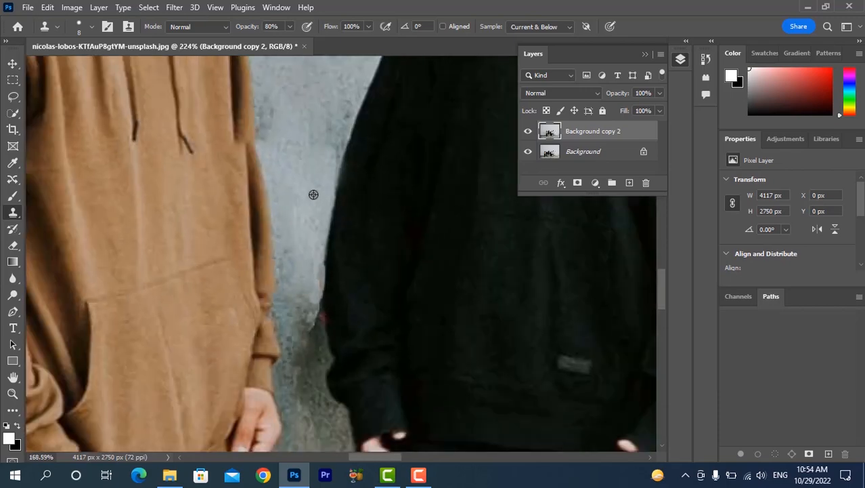
{"action": "scroll", "coordinate": [313, 195], "scroll_direction": "down", "scroll_amount": 2}
{"action": "scroll", "coordinate": [305, 149], "scroll_direction": "up", "scroll_amount": 4}
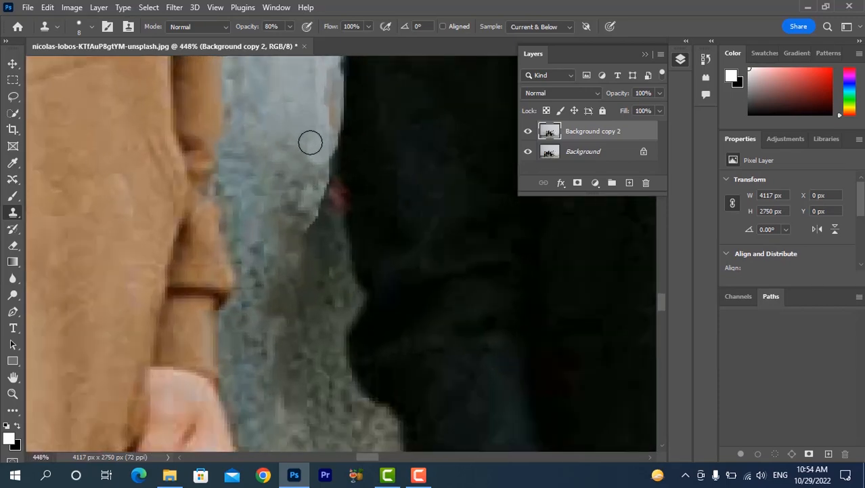
{"action": "mouse_move", "coordinate": [310, 142]}
{"action": "left_mouse_down"}
{"action": "mouse_move", "coordinate": [322, 155]}
{"action": "mouse_move", "coordinate": [331, 211]}
{"action": "mouse_move", "coordinate": [309, 236]}
{"action": "mouse_move", "coordinate": [306, 199]}
{"action": "left_mouse_up"}
{"action": "scroll", "coordinate": [305, 199], "scroll_direction": "down", "scroll_amount": 3}
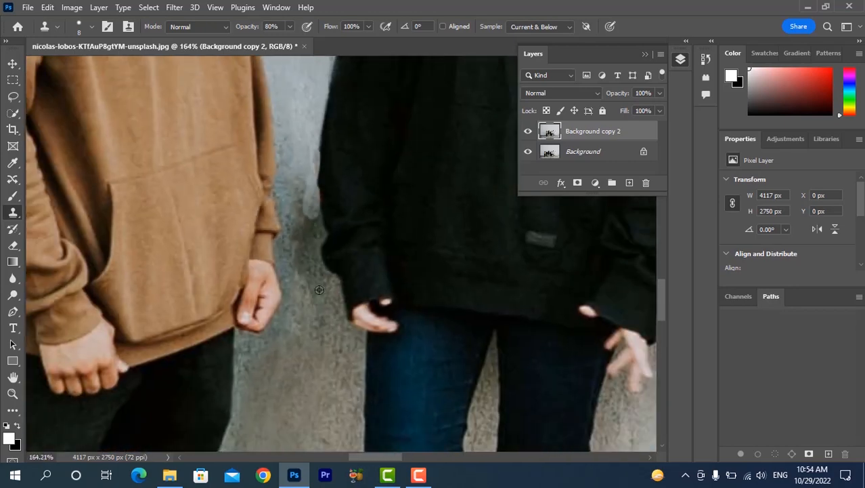
{"action": "scroll", "coordinate": [318, 290], "scroll_direction": "up", "scroll_amount": 2}
{"action": "mouse_move", "coordinate": [297, 291]}
{"action": "left_mouse_down"}
{"action": "mouse_move", "coordinate": [286, 201]}
{"action": "mouse_move", "coordinate": [295, 162]}
{"action": "mouse_move", "coordinate": [313, 176]}
{"action": "mouse_move", "coordinate": [297, 120]}
{"action": "mouse_move", "coordinate": [297, 158]}
{"action": "mouse_move", "coordinate": [300, 96]}
{"action": "left_mouse_up"}
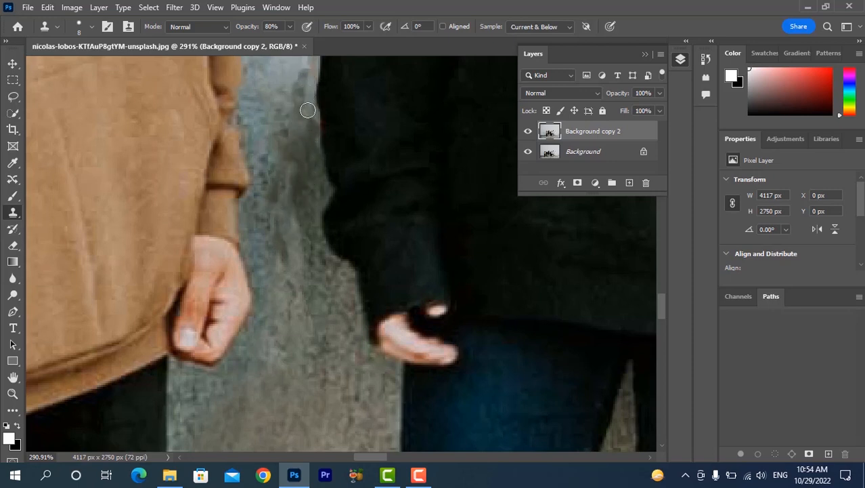
- Lower the Clone Stamp opacity to 16% and blend the cloned wall between the brown hoodie and the black sleeve
{"action": "scroll", "coordinate": [307, 137], "scroll_direction": "down", "scroll_amount": 4}
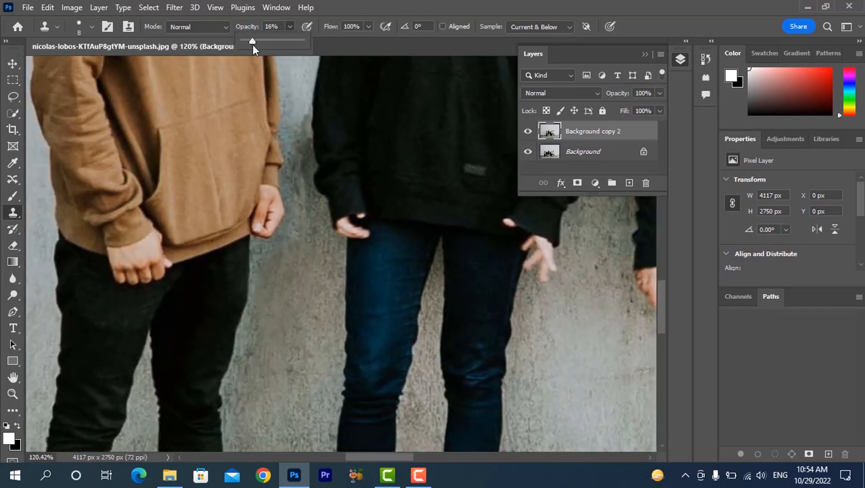
{"action": "left_click", "coordinate": [358, 5]}
{"action": "scroll", "coordinate": [314, 173], "scroll_direction": "up", "scroll_amount": 4}
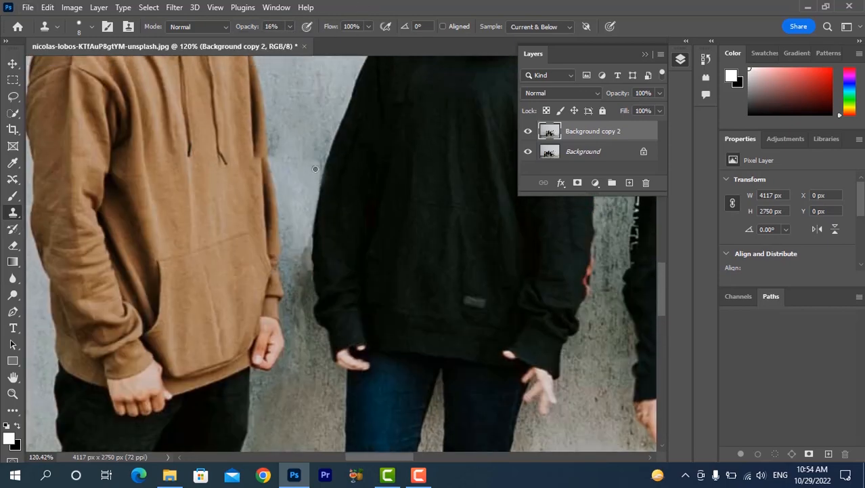
{"action": "scroll", "coordinate": [313, 197], "scroll_direction": "up", "scroll_amount": 1}
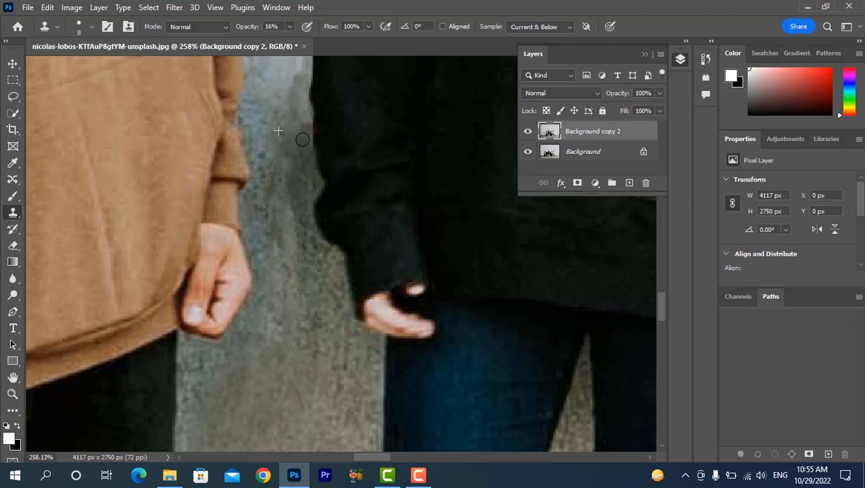
- Set the Clone Stamp to size 20 and 100% opacity and try to clone bricks over the dark scratch in the pavement
{"action": "scroll", "coordinate": [278, 161], "scroll_direction": "down", "scroll_amount": 8}
{"action": "scroll", "coordinate": [319, 288], "scroll_direction": "left", "scroll_amount": 5}
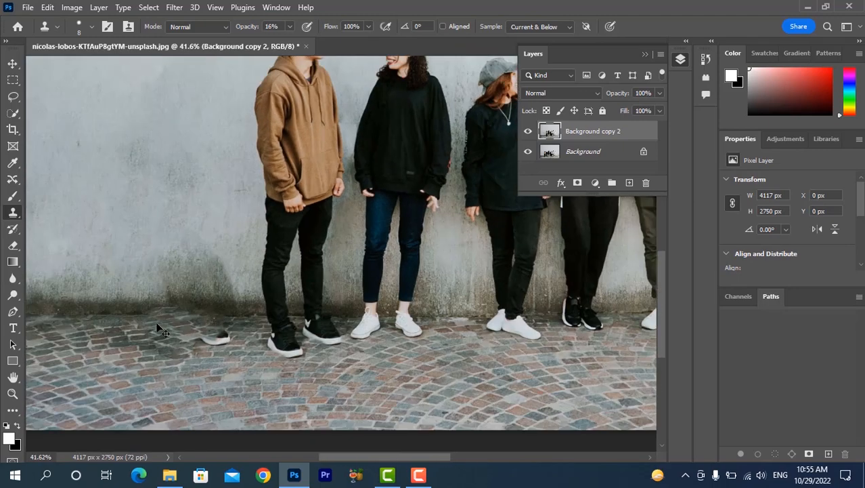
{"action": "scroll", "coordinate": [319, 288], "scroll_direction": "down", "scroll_amount": 3}
{"action": "scroll", "coordinate": [319, 287], "scroll_direction": "up", "scroll_amount": 8}
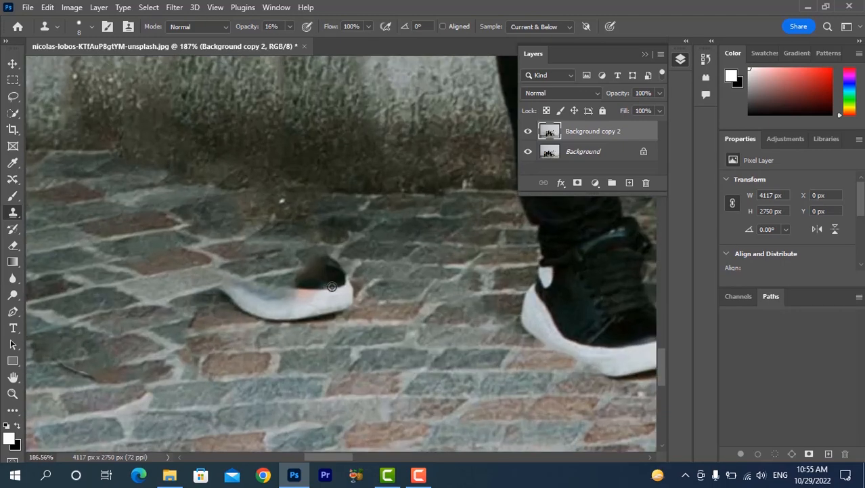
{"action": "scroll", "coordinate": [203, 345], "scroll_direction": "left", "scroll_amount": 4}
{"action": "scroll", "coordinate": [203, 325], "scroll_direction": "down", "scroll_amount": 3}
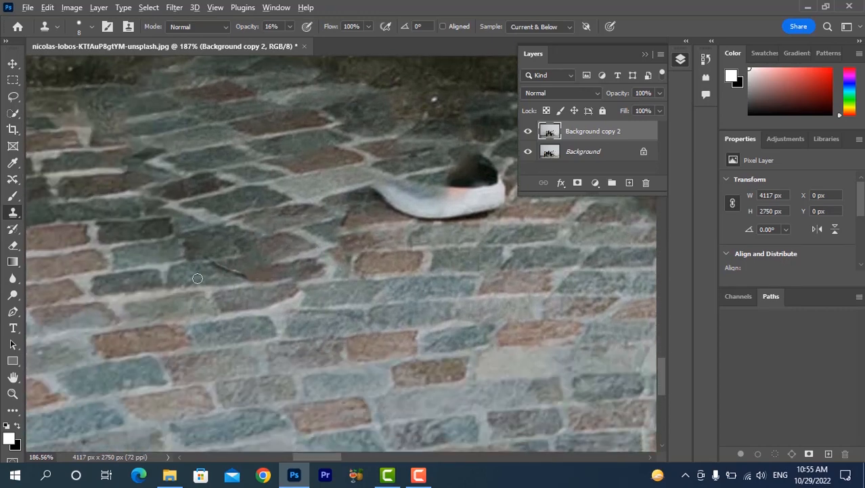
{"action": "scroll", "coordinate": [196, 275], "scroll_direction": "up", "scroll_amount": 4}
{"action": "left_click_drag", "start_coordinate": [197, 275], "coordinate": [212, 279]}
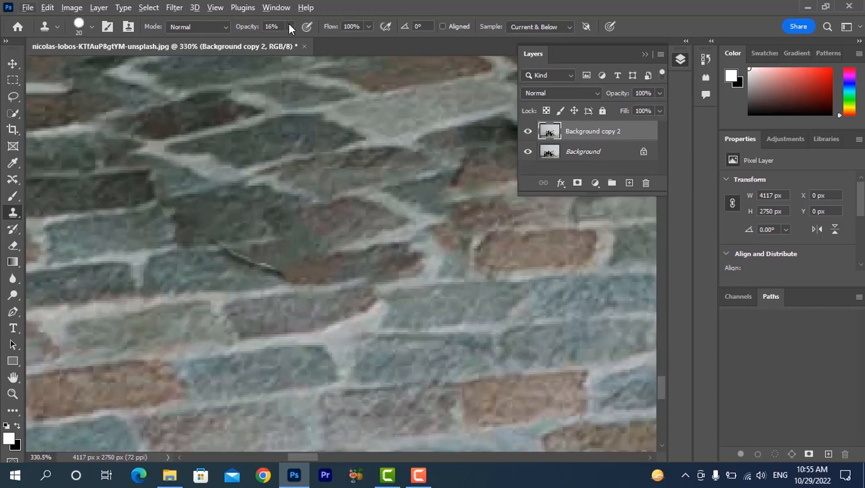
{"action": "left_click", "coordinate": [371, 6]}
{"action": "left_click", "coordinate": [174, 249], "text": "alt"}
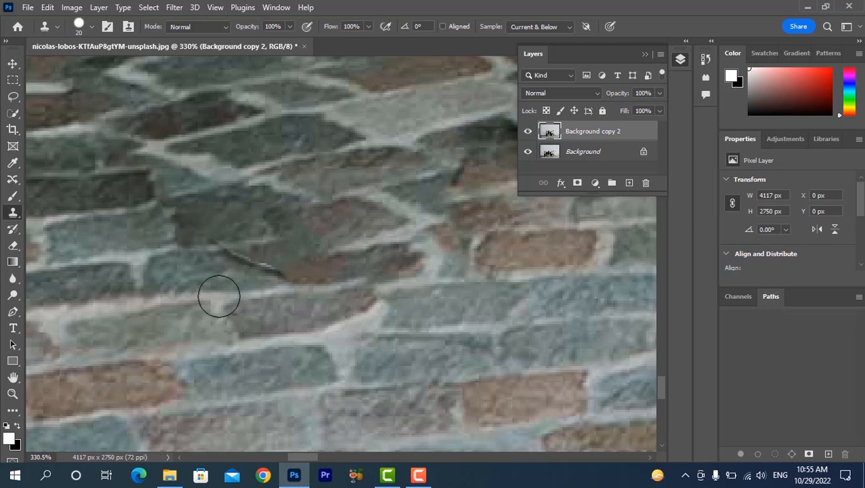
{"action": "mouse_move", "coordinate": [284, 272]}
{"action": "left_mouse_down"}
{"action": "mouse_move", "coordinate": [246, 262]}
{"action": "mouse_move", "coordinate": [226, 246]}
{"action": "mouse_move", "coordinate": [353, 242]}
{"action": "left_mouse_up"}
{"action": "left_click", "coordinate": [210, 270], "text": "alt"}
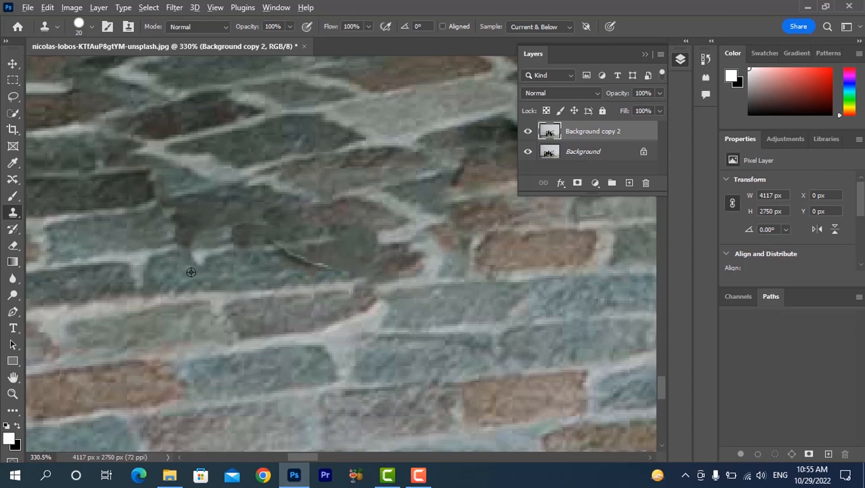
- Turn on Aligned sampling and clone neighbouring bricks over the pavement scratch with a soft size 21 brush
{"action": "scroll", "coordinate": [191, 271], "scroll_direction": "down", "scroll_amount": 5}
{"action": "scroll", "coordinate": [264, 251], "scroll_direction": "up", "scroll_amount": 5}
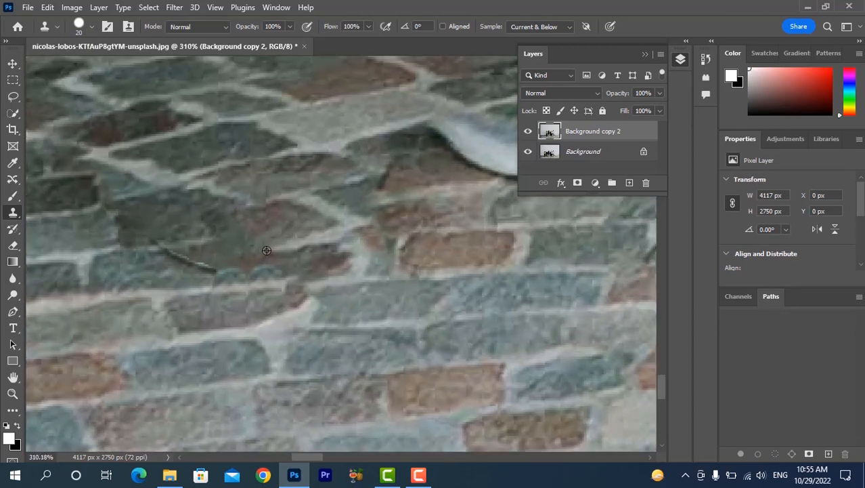
{"action": "left_click", "coordinate": [443, 26]}
{"action": "scroll", "coordinate": [204, 284], "scroll_direction": "left", "scroll_amount": 3}
{"action": "right_click", "coordinate": [213, 268], "text": "alt"}
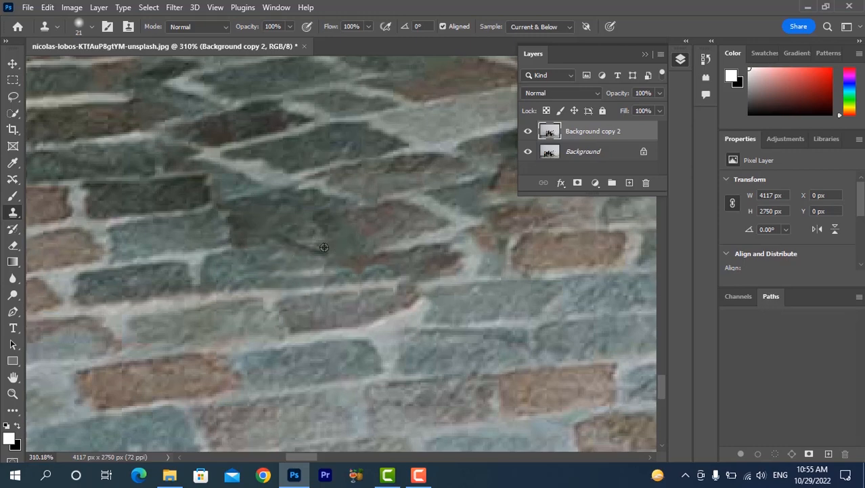
- Reduce the brush to size 11 and clone pavement over the heel and lower edge of the leftover shoe
{"action": "scroll", "coordinate": [322, 263], "scroll_direction": "down", "scroll_amount": 8}
{"action": "scroll", "coordinate": [343, 235], "scroll_direction": "up", "scroll_amount": 5}
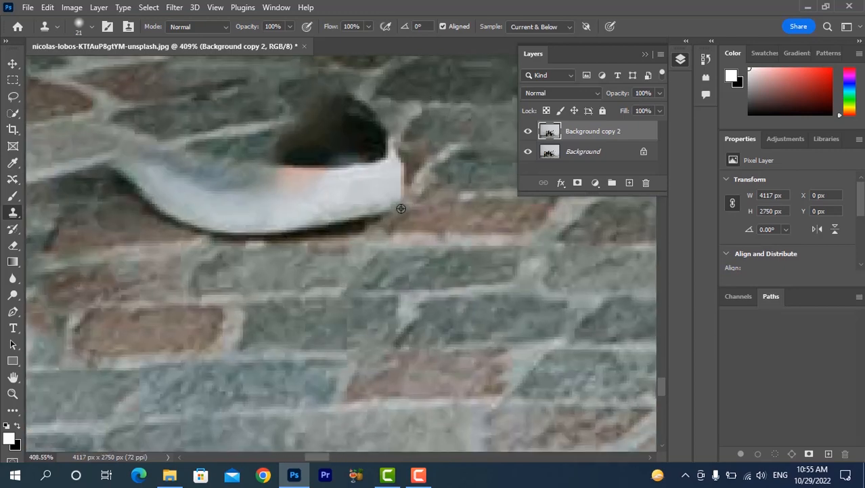
{"action": "scroll", "coordinate": [430, 209], "scroll_direction": "down", "scroll_amount": 2}
{"action": "scroll", "coordinate": [430, 209], "scroll_direction": "right", "scroll_amount": 5}
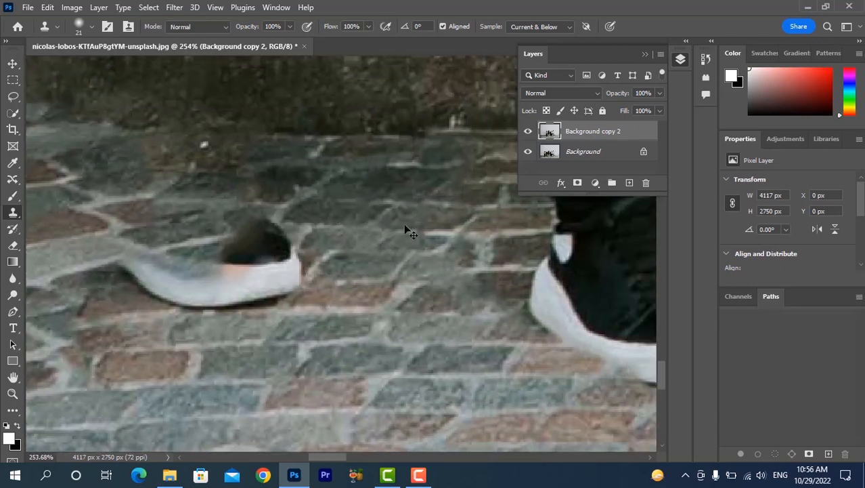
{"action": "key", "text": "bracketleft"}
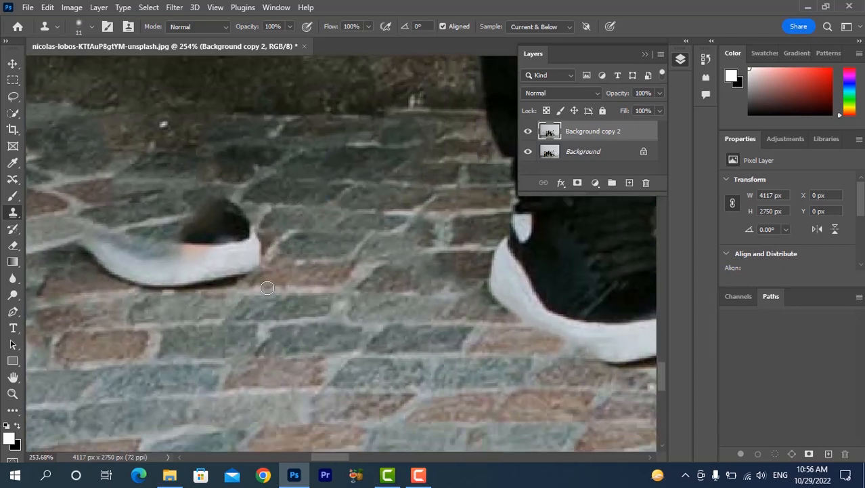
{"action": "mouse_move", "coordinate": [213, 287]}
{"action": "left_mouse_down"}
{"action": "mouse_move", "coordinate": [250, 268]}
{"action": "mouse_move", "coordinate": [250, 231]}
{"action": "mouse_move", "coordinate": [233, 246]}
{"action": "mouse_move", "coordinate": [245, 214]}
{"action": "mouse_move", "coordinate": [204, 237]}
{"action": "left_mouse_up"}
- Enlarge the brush to size 43 and clone bricks over the rest of the leftover shoe on the pavement
{"action": "key", "text": "bracketright"}
{"action": "key", "text": "bracketright"}
{"action": "key", "text": "bracketright"}
{"action": "mouse_move", "coordinate": [99, 254]}
{"action": "left_mouse_down"}
{"action": "mouse_move", "coordinate": [231, 292]}
{"action": "mouse_move", "coordinate": [193, 248]}
{"action": "mouse_move", "coordinate": [108, 212]}
{"action": "mouse_move", "coordinate": [250, 210]}
{"action": "mouse_move", "coordinate": [247, 191]}
{"action": "mouse_move", "coordinate": [356, 203]}
{"action": "mouse_move", "coordinate": [191, 165]}
{"action": "mouse_move", "coordinate": [214, 178]}
{"action": "mouse_move", "coordinate": [105, 157]}
{"action": "mouse_move", "coordinate": [262, 198]}
{"action": "mouse_move", "coordinate": [137, 189]}
{"action": "mouse_move", "coordinate": [218, 213]}
{"action": "mouse_move", "coordinate": [112, 207]}
{"action": "mouse_move", "coordinate": [215, 231]}
{"action": "mouse_move", "coordinate": [103, 224]}
{"action": "mouse_move", "coordinate": [129, 236]}
{"action": "mouse_move", "coordinate": [162, 215]}
{"action": "mouse_move", "coordinate": [209, 213]}
{"action": "left_mouse_up"}
{"action": "scroll", "coordinate": [247, 284], "scroll_direction": "down", "scroll_amount": 1}
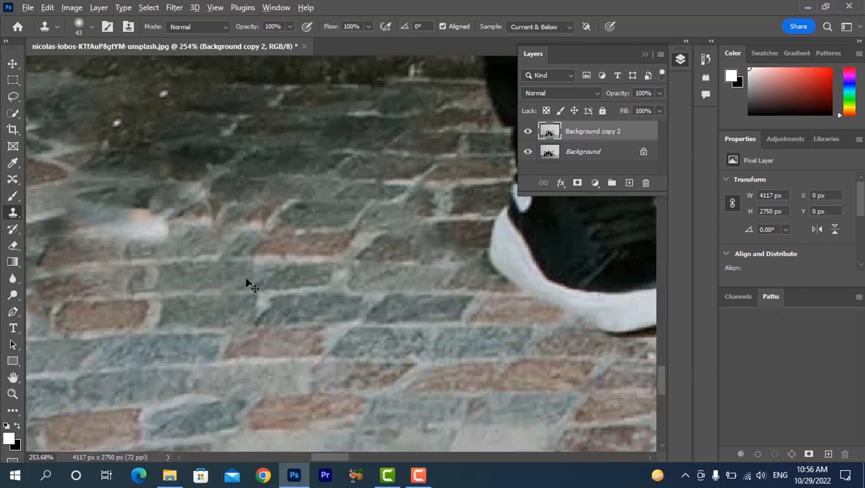
{"action": "scroll", "coordinate": [249, 285], "scroll_direction": "left", "scroll_amount": 4}
{"action": "scroll", "coordinate": [249, 284], "scroll_direction": "down", "scroll_amount": 1}
{"action": "mouse_move", "coordinate": [278, 222]}
{"action": "left_mouse_down"}
{"action": "mouse_move", "coordinate": [235, 193]}
{"action": "mouse_move", "coordinate": [306, 188]}
{"action": "mouse_move", "coordinate": [281, 178]}
{"action": "left_mouse_up"}
- Review the whole retouched photo and collapse the Layers panel
{"action": "scroll", "coordinate": [275, 227], "scroll_direction": "down", "scroll_amount": 10}
{"action": "scroll", "coordinate": [275, 227], "scroll_direction": "down", "scroll_amount": 5}
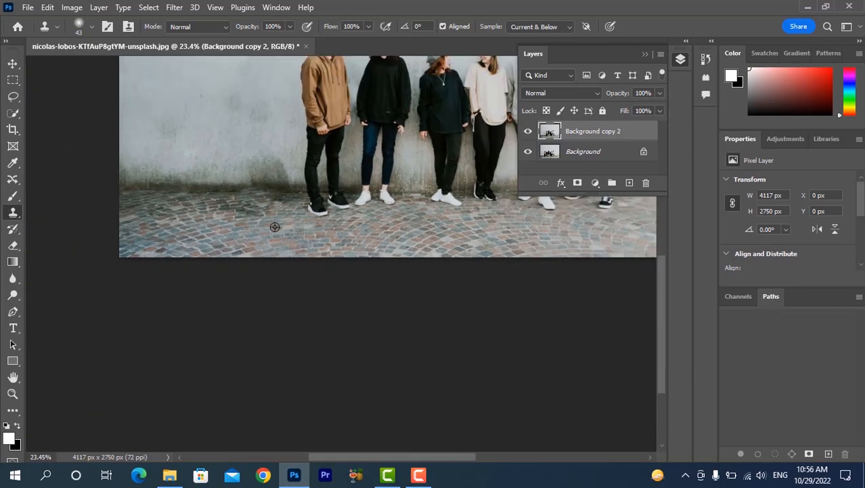
{"action": "scroll", "coordinate": [306, 223], "scroll_direction": "up", "scroll_amount": 1}
{"action": "scroll", "coordinate": [312, 231], "scroll_direction": "right", "scroll_amount": 3}
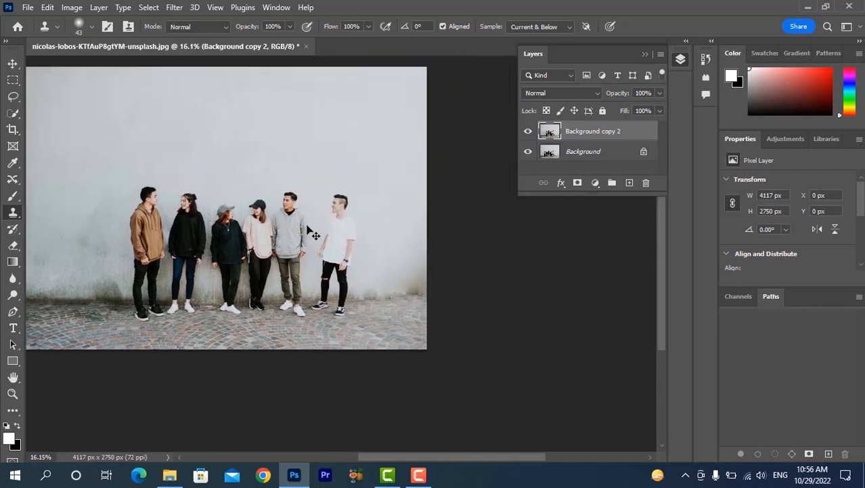
{"action": "scroll", "coordinate": [314, 234], "scroll_direction": "left", "scroll_amount": 10}
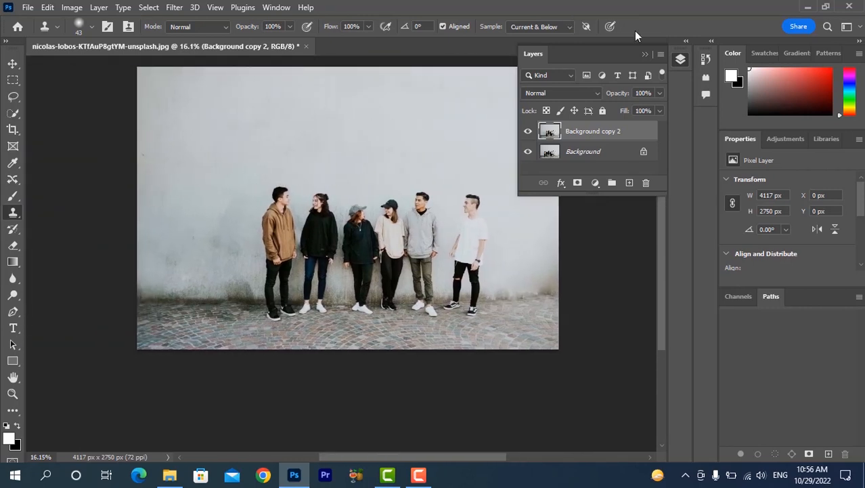
{"action": "left_click", "coordinate": [645, 54]}
{"action": "left_click", "coordinate": [419, 474]}
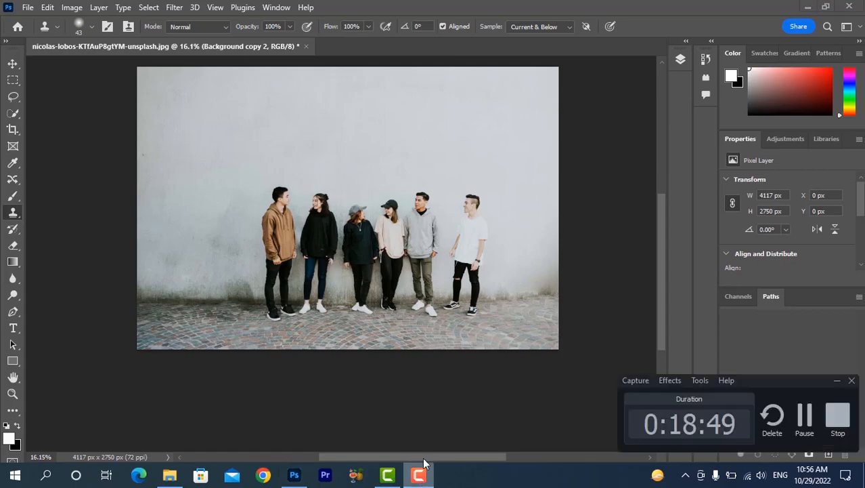